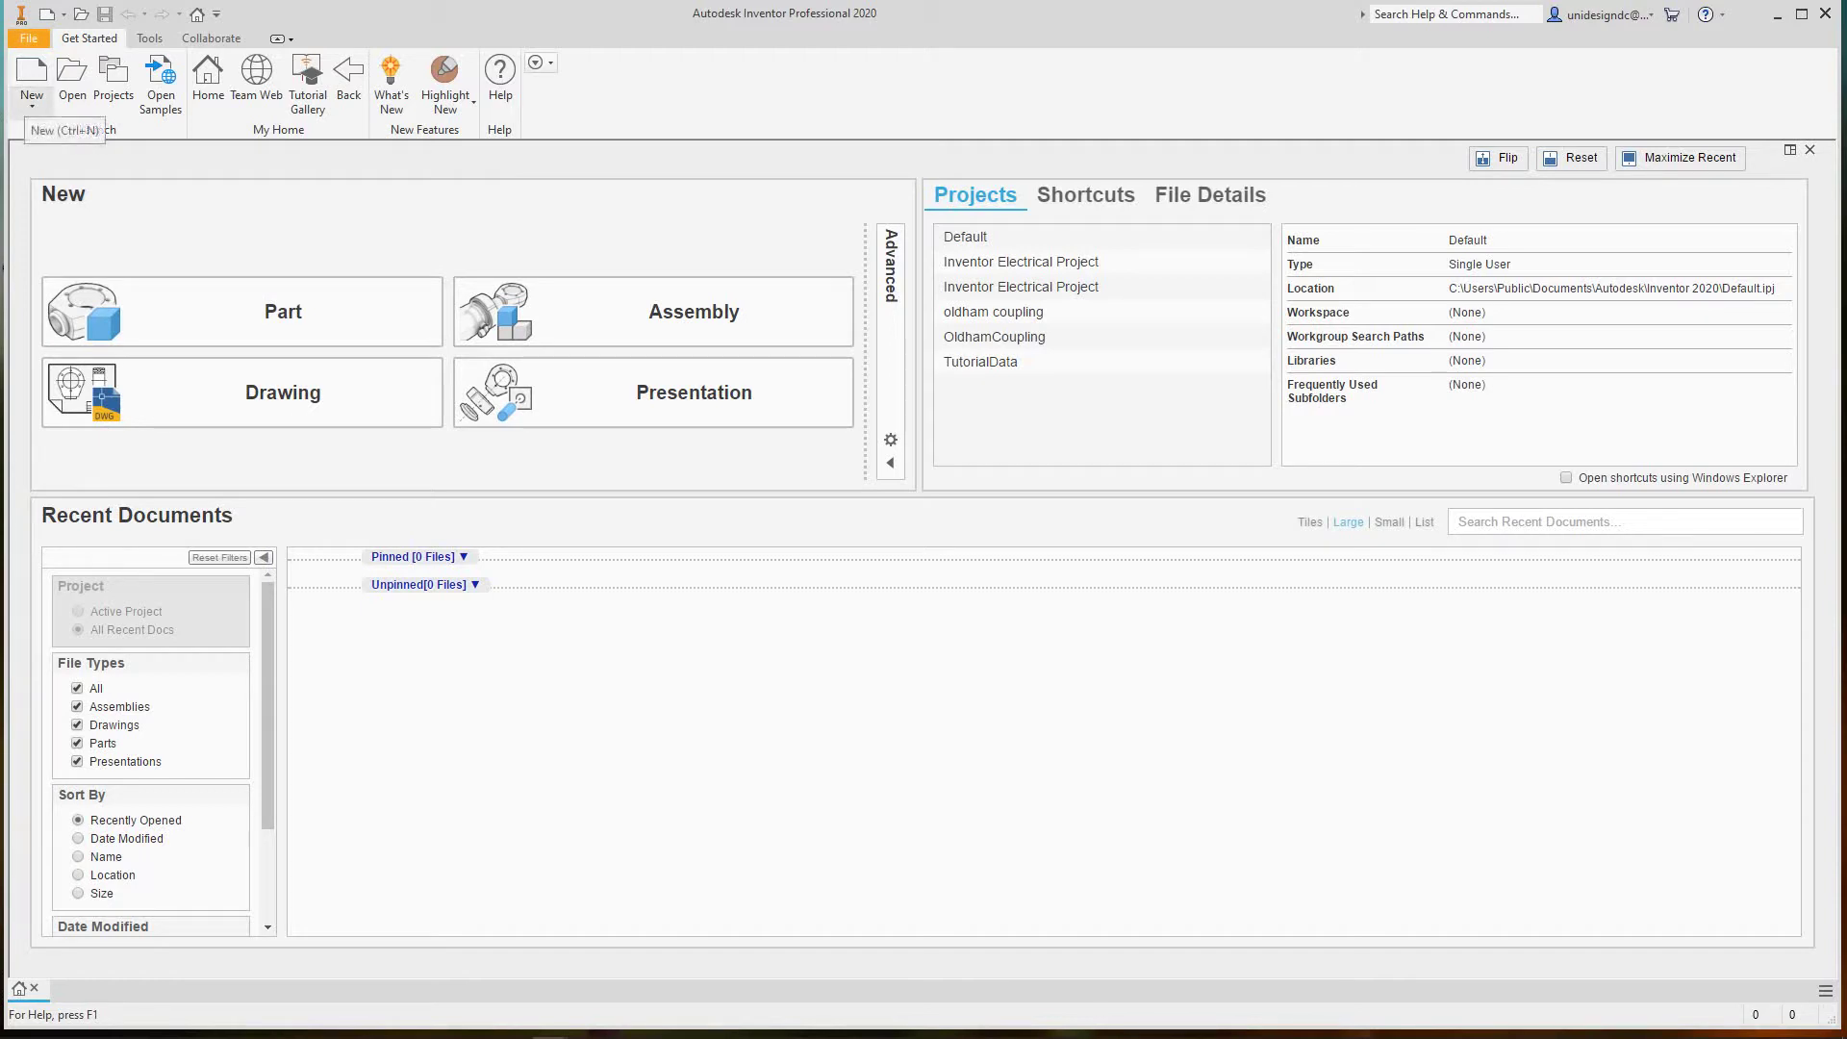
Create a new part from the Standard.ipt template in the Create New File dialog
left_click(32, 104)
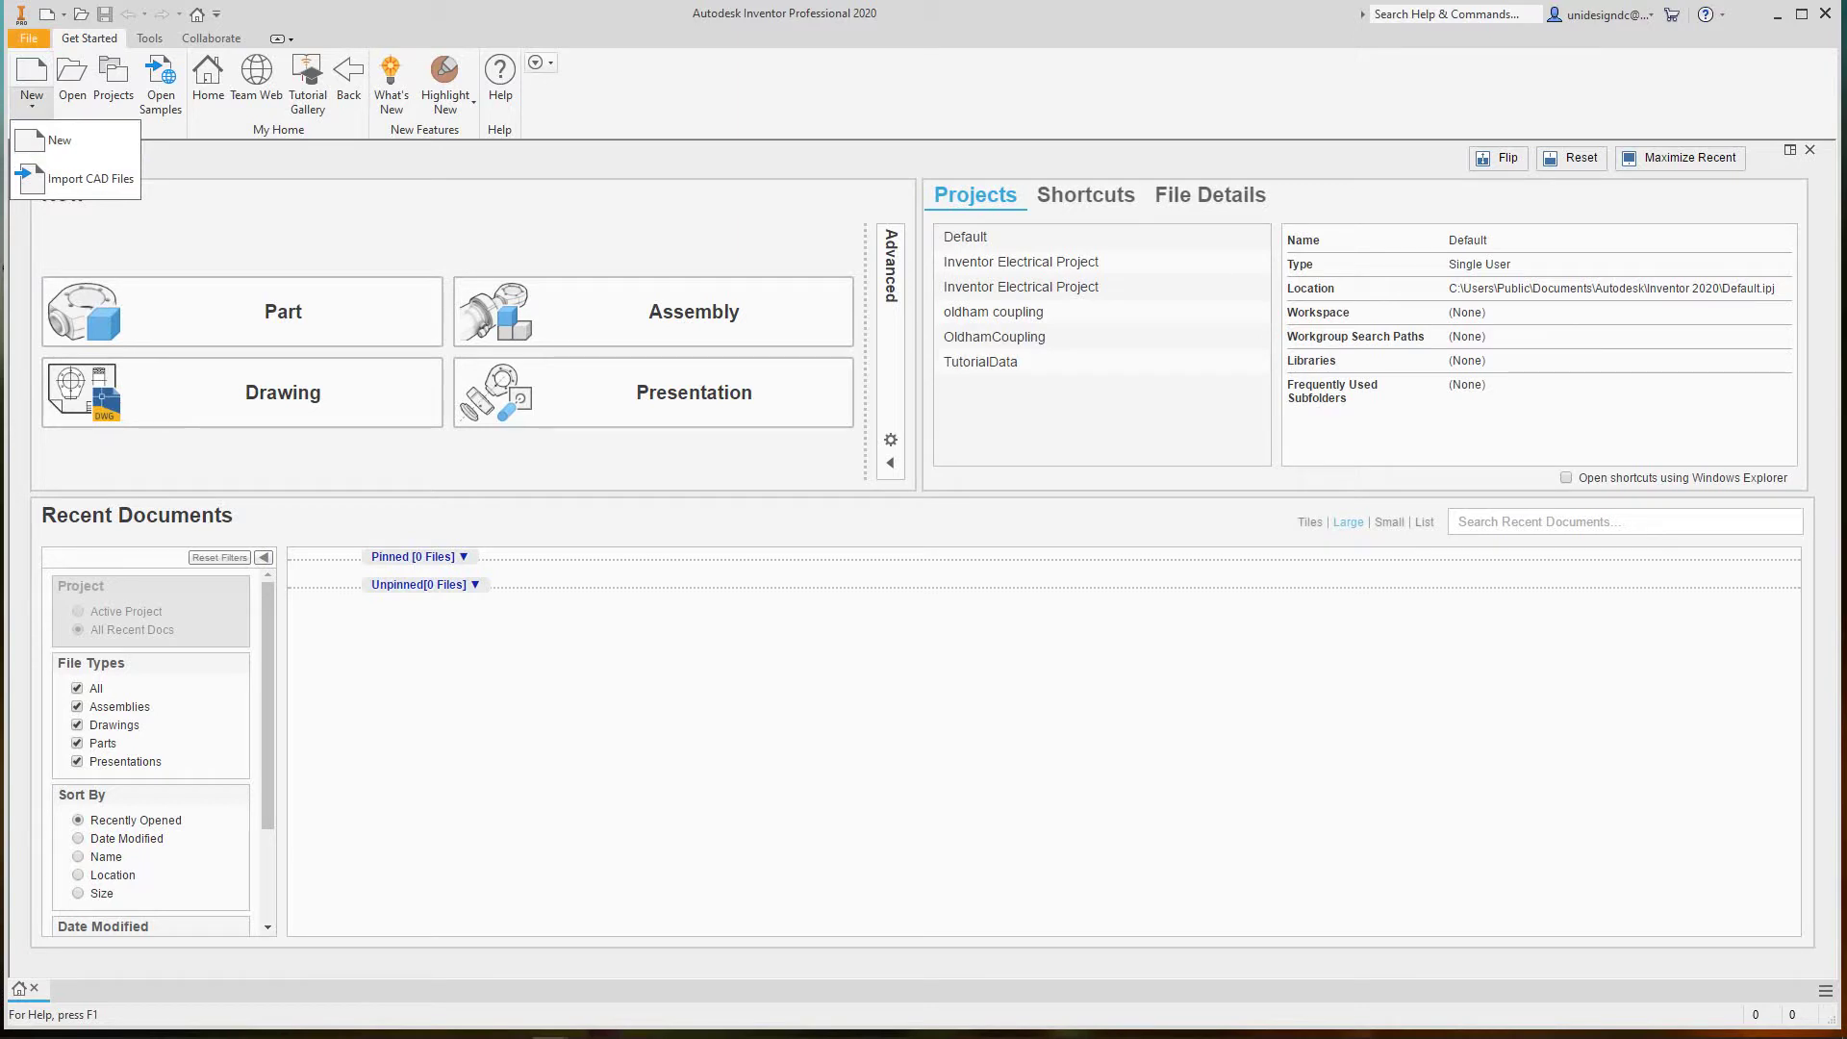
key("Escape")
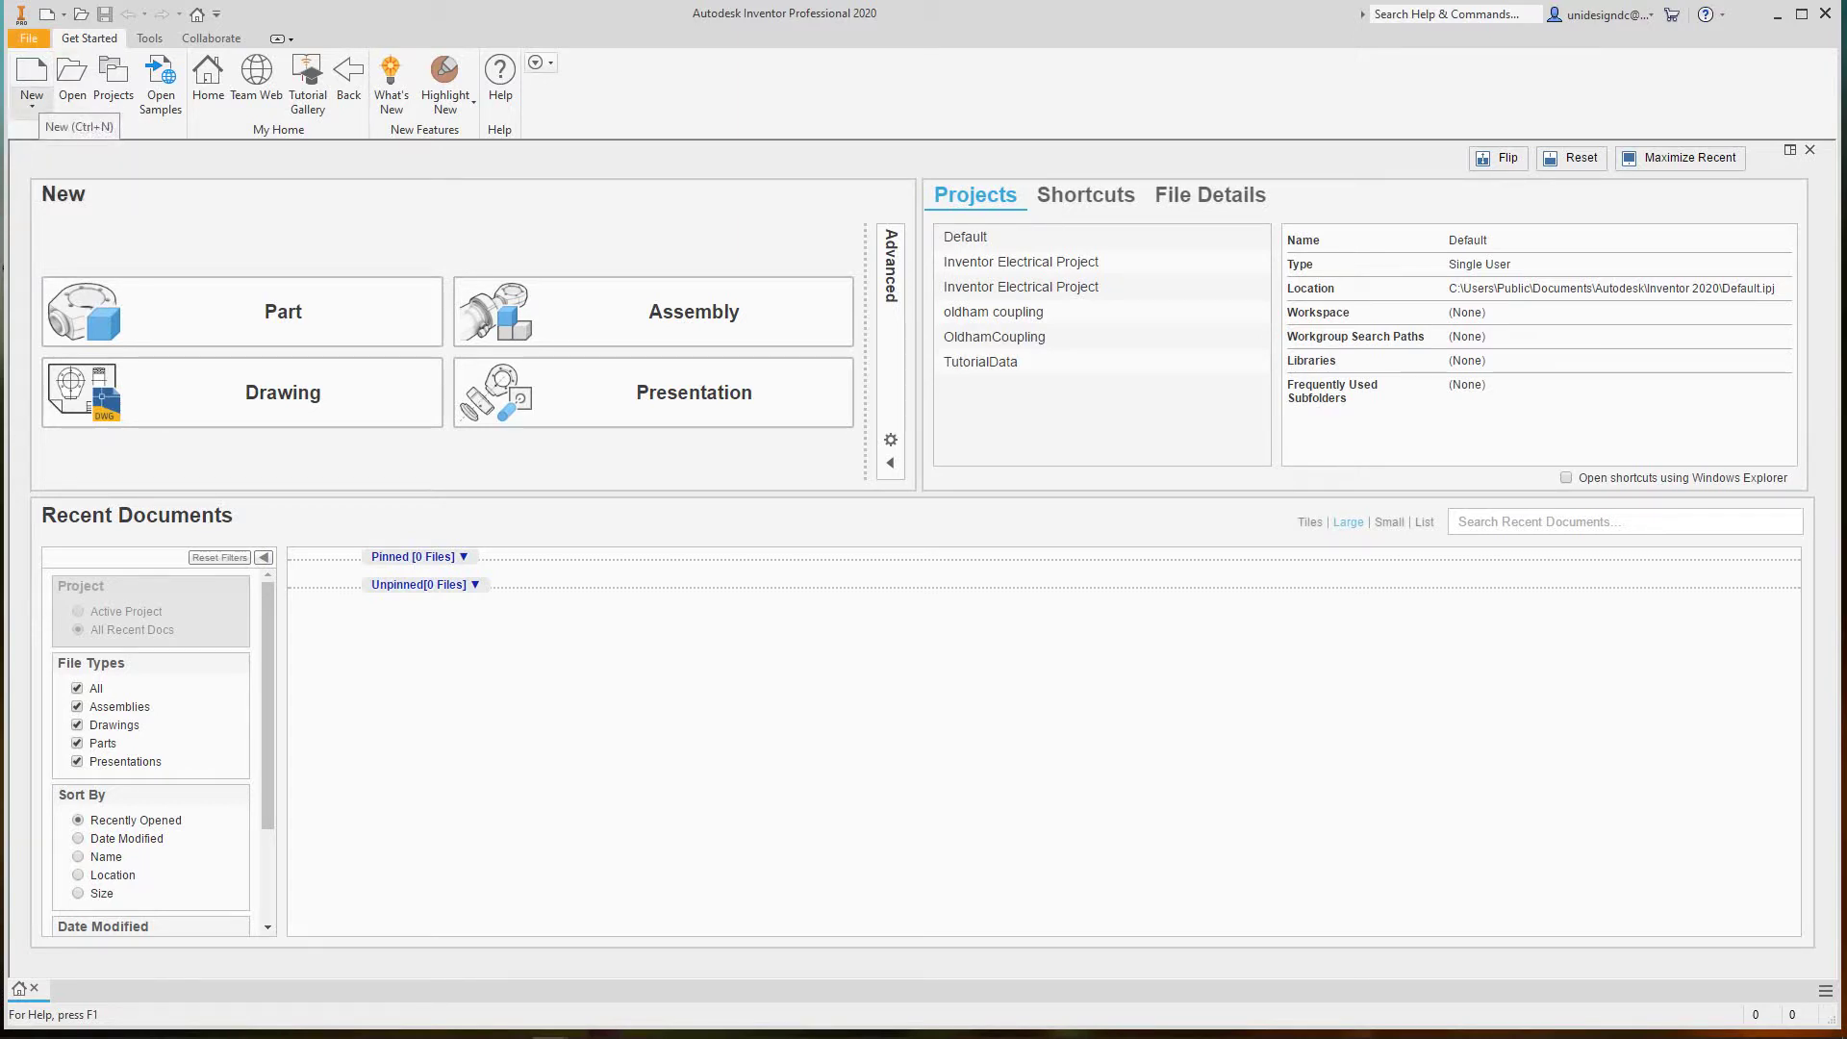
left_click(32, 104)
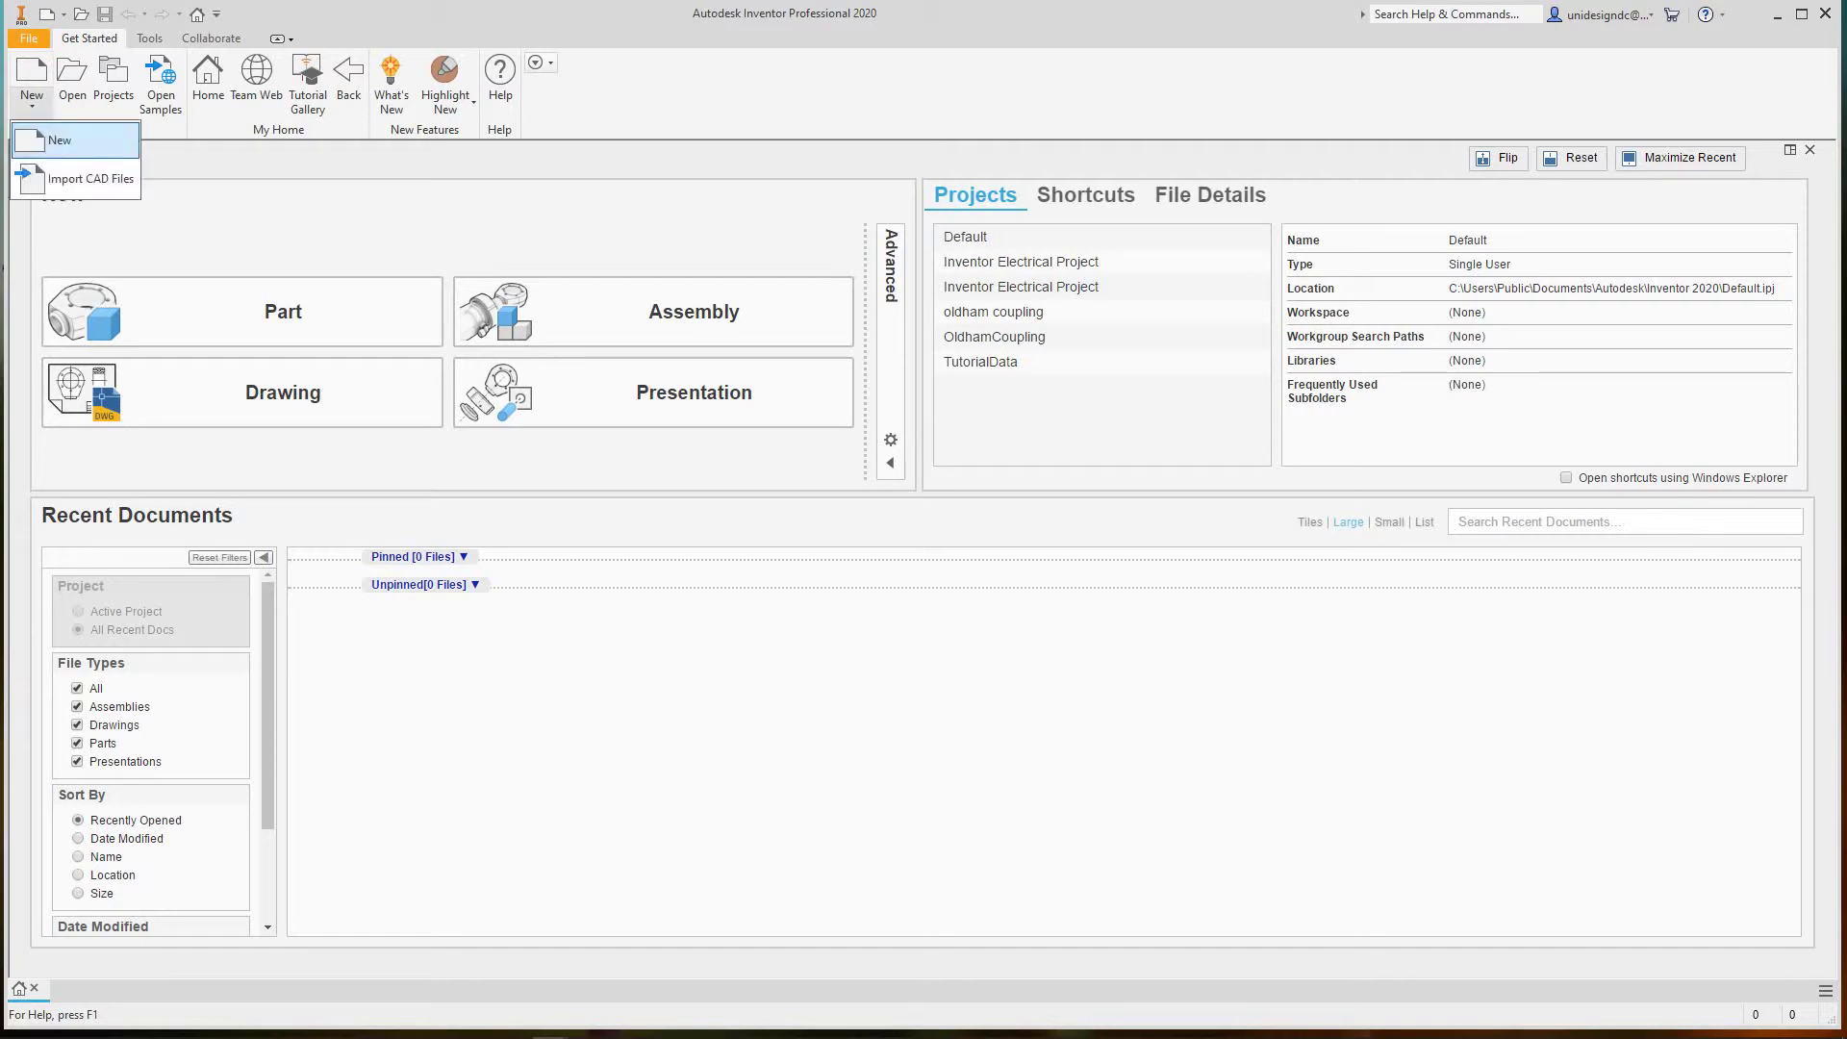
left_click(60, 140)
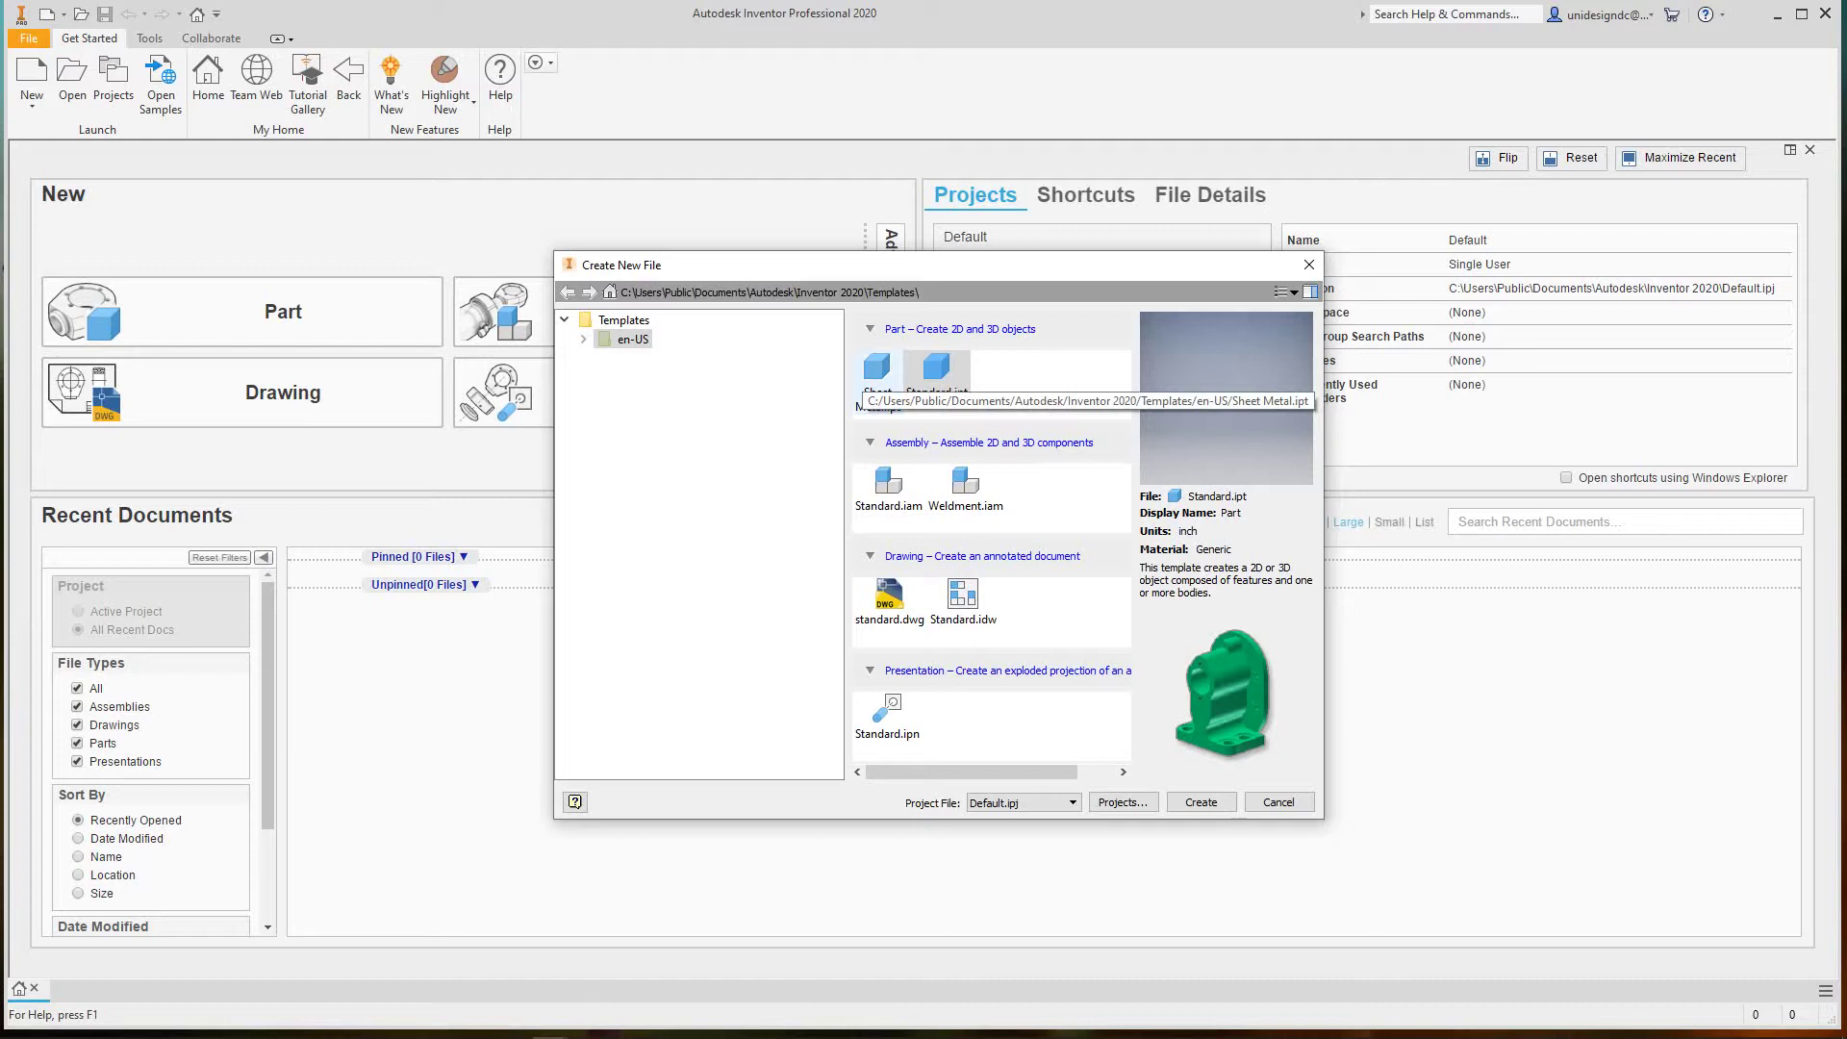
left_click(936, 371)
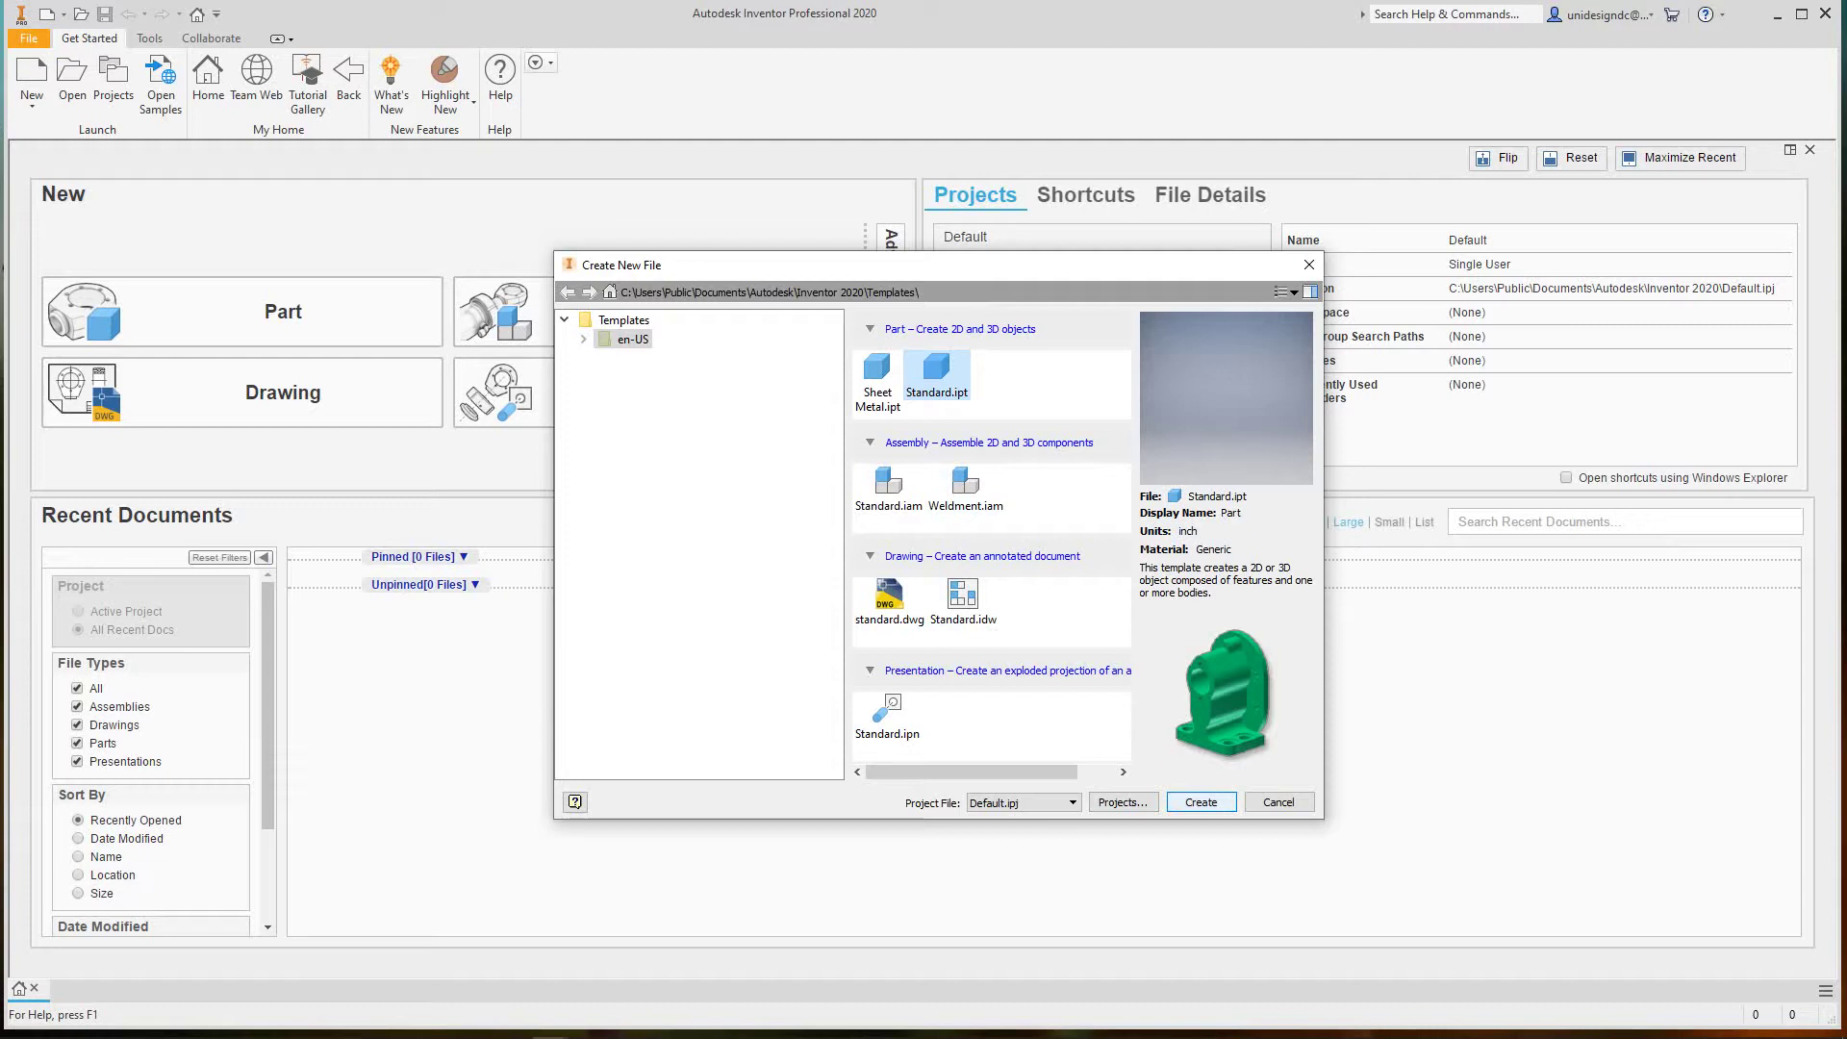
key("Return")
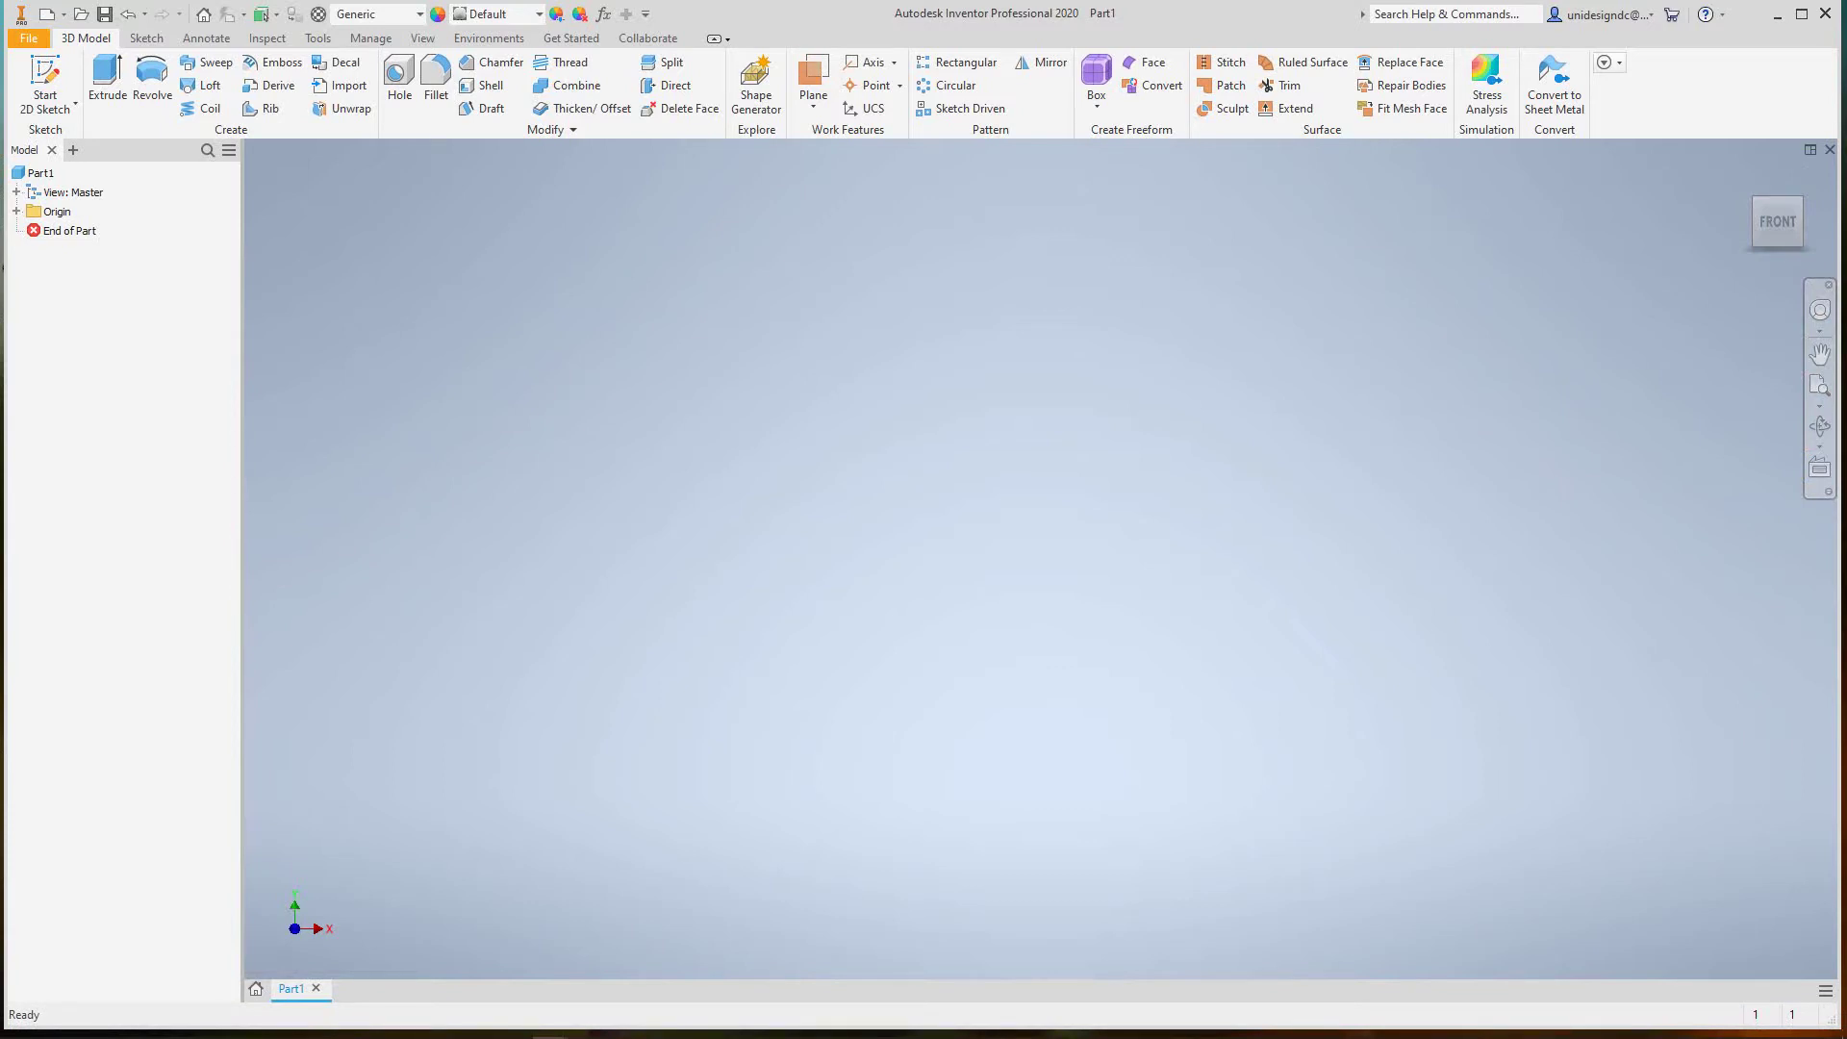
Select the View: Master entry in the Part1 model browser
left_click(73, 193)
Select Part1 in the browser, then tour the Get Started, 3D Model and View ribbon tabs
left_click(40, 173)
left_click(572, 37)
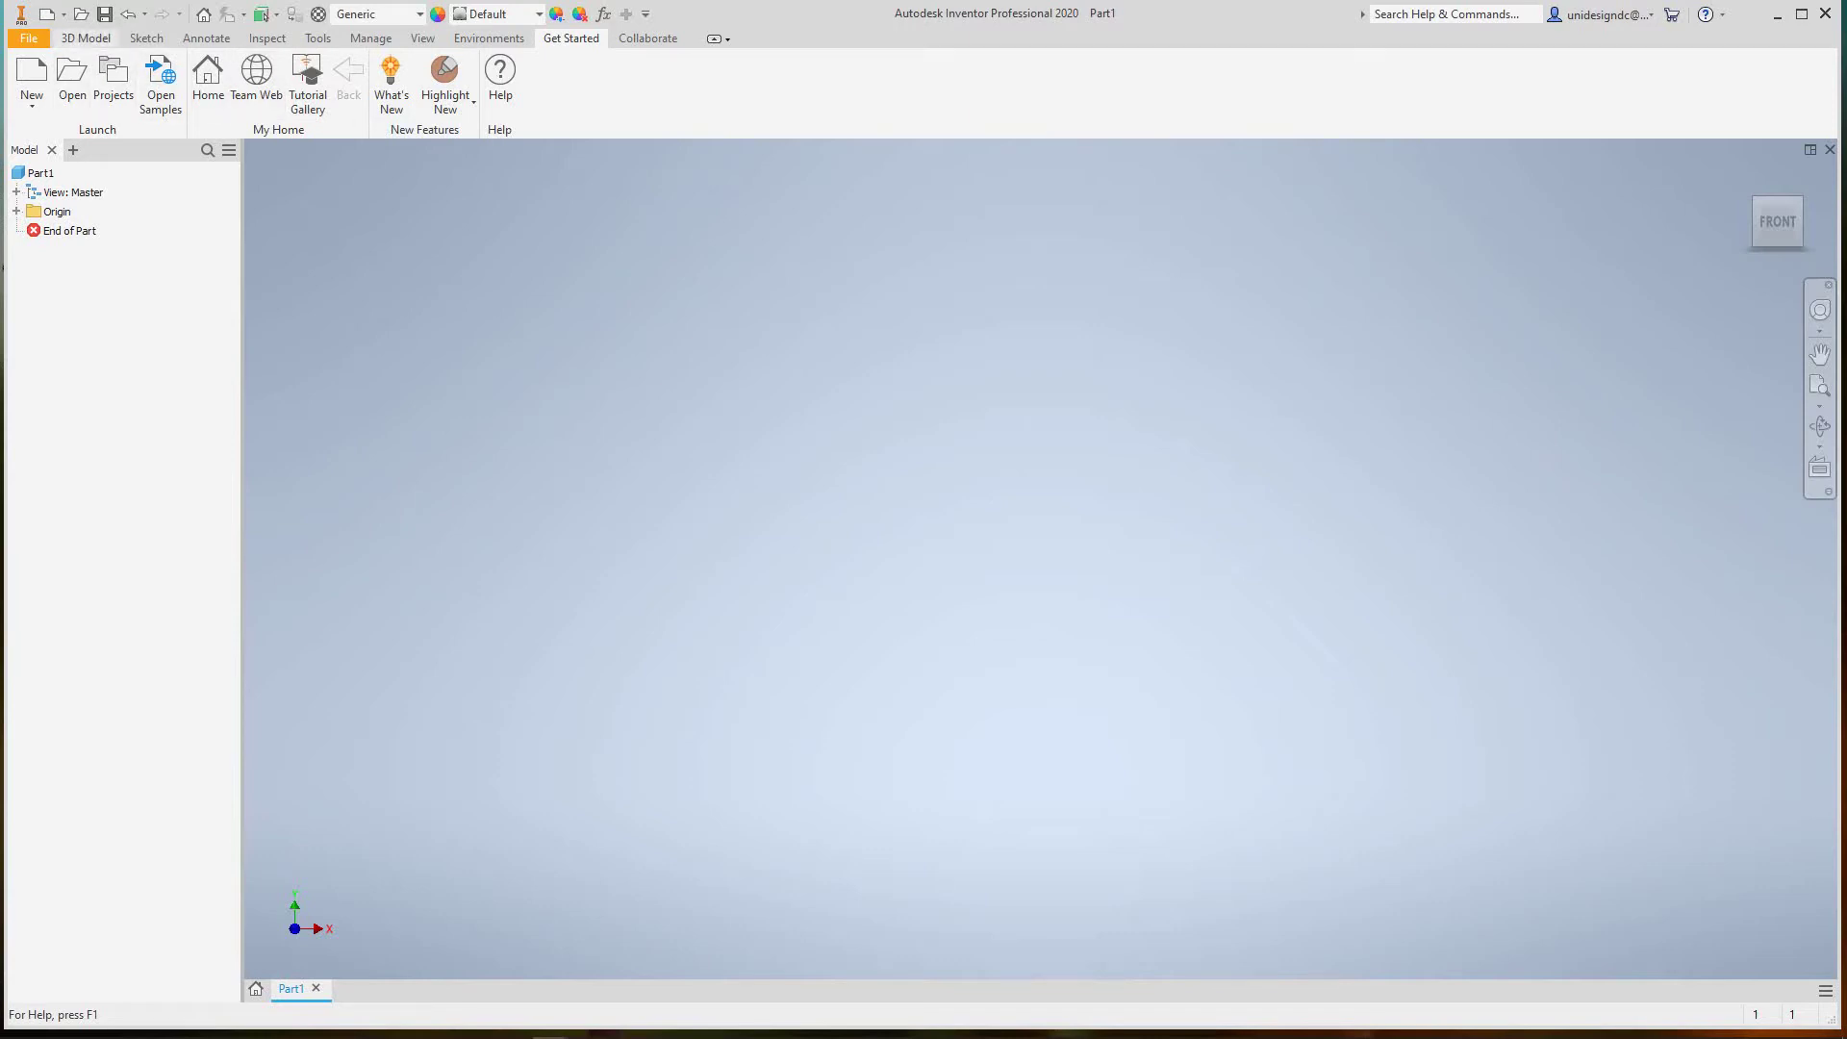
left_click(85, 37)
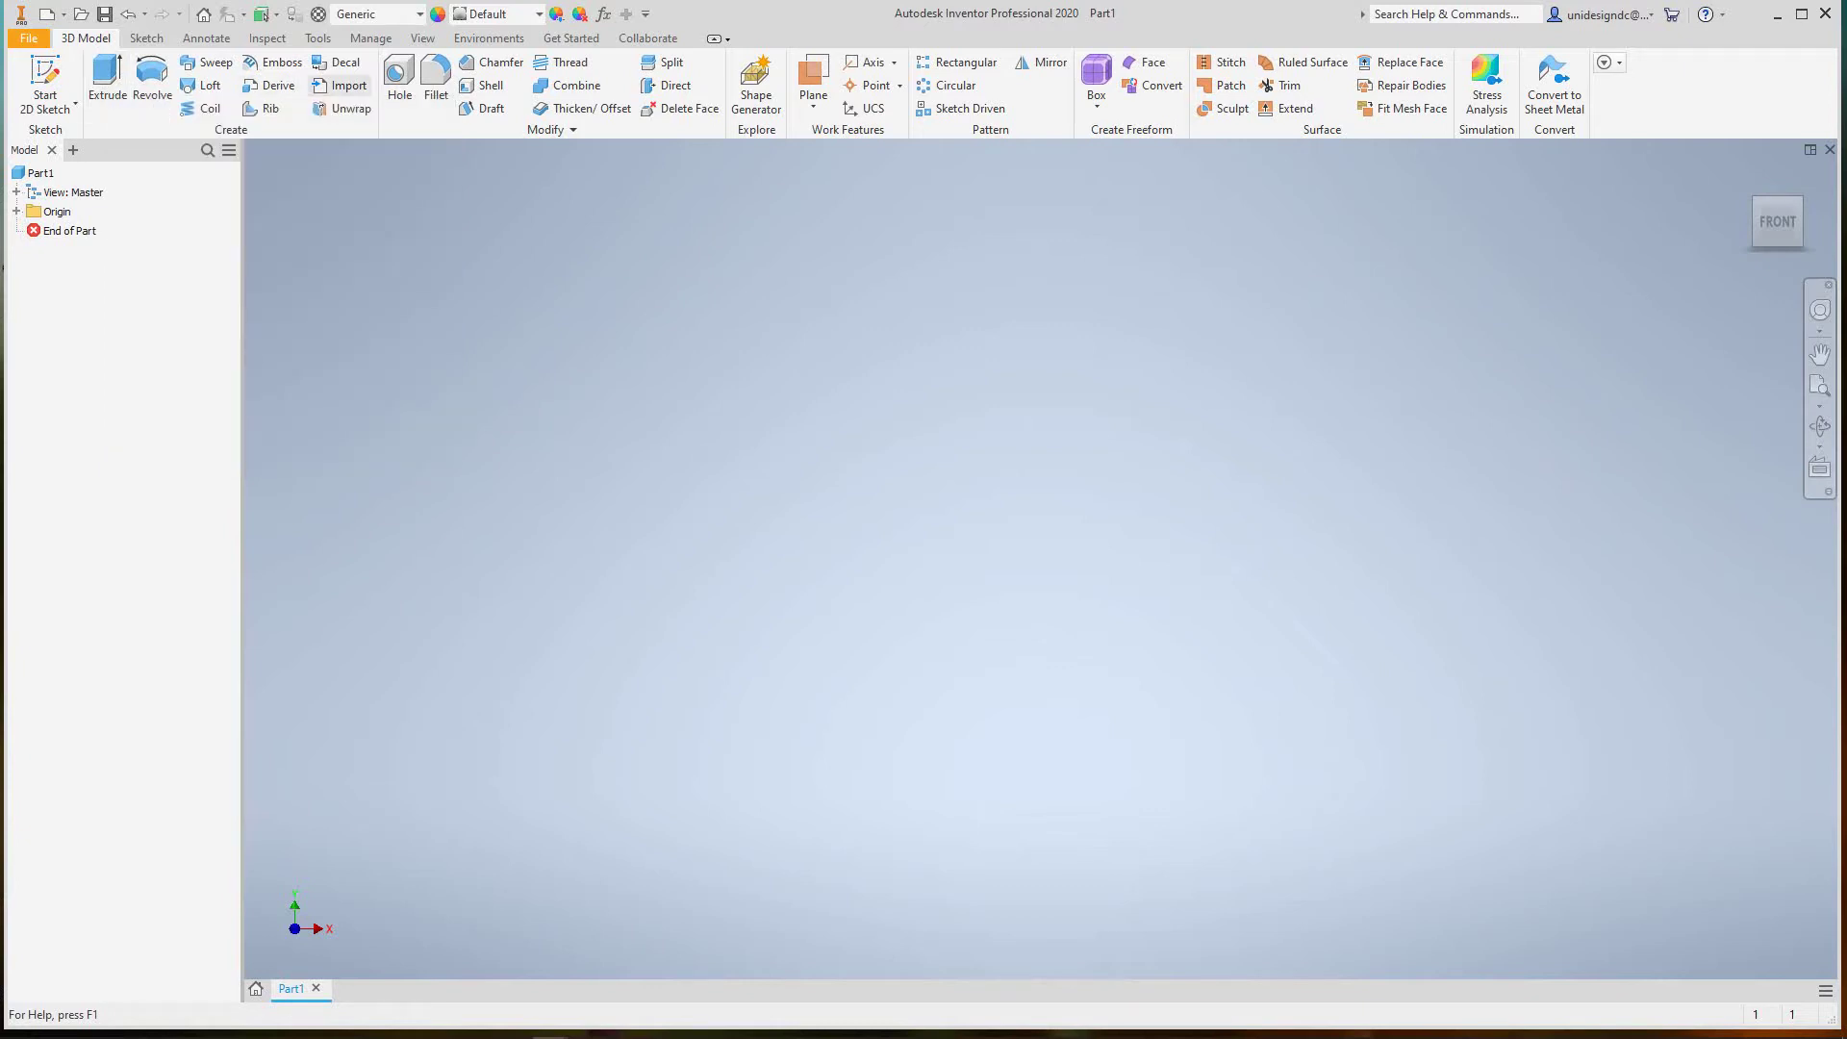
left_click(422, 38)
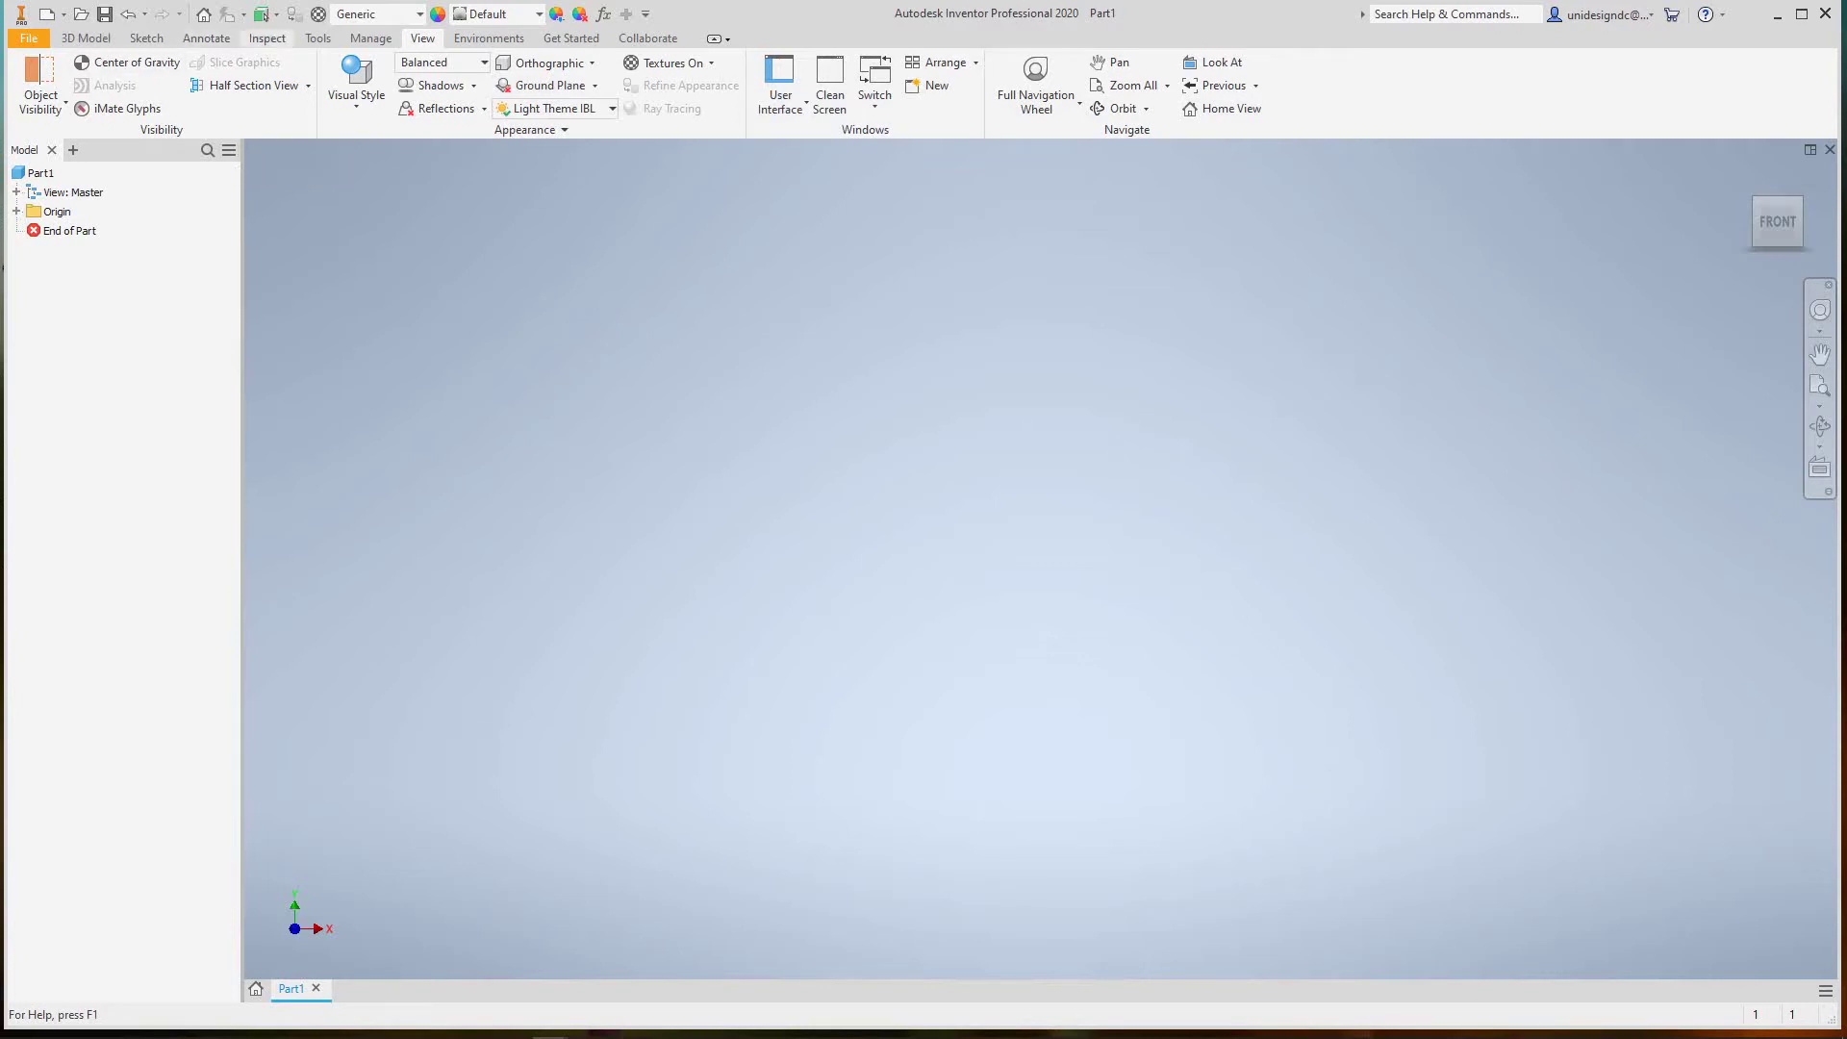
Show the Inspect tab's measurement tools, then the Sketch tab's 2D sketch tools
left_click(267, 37)
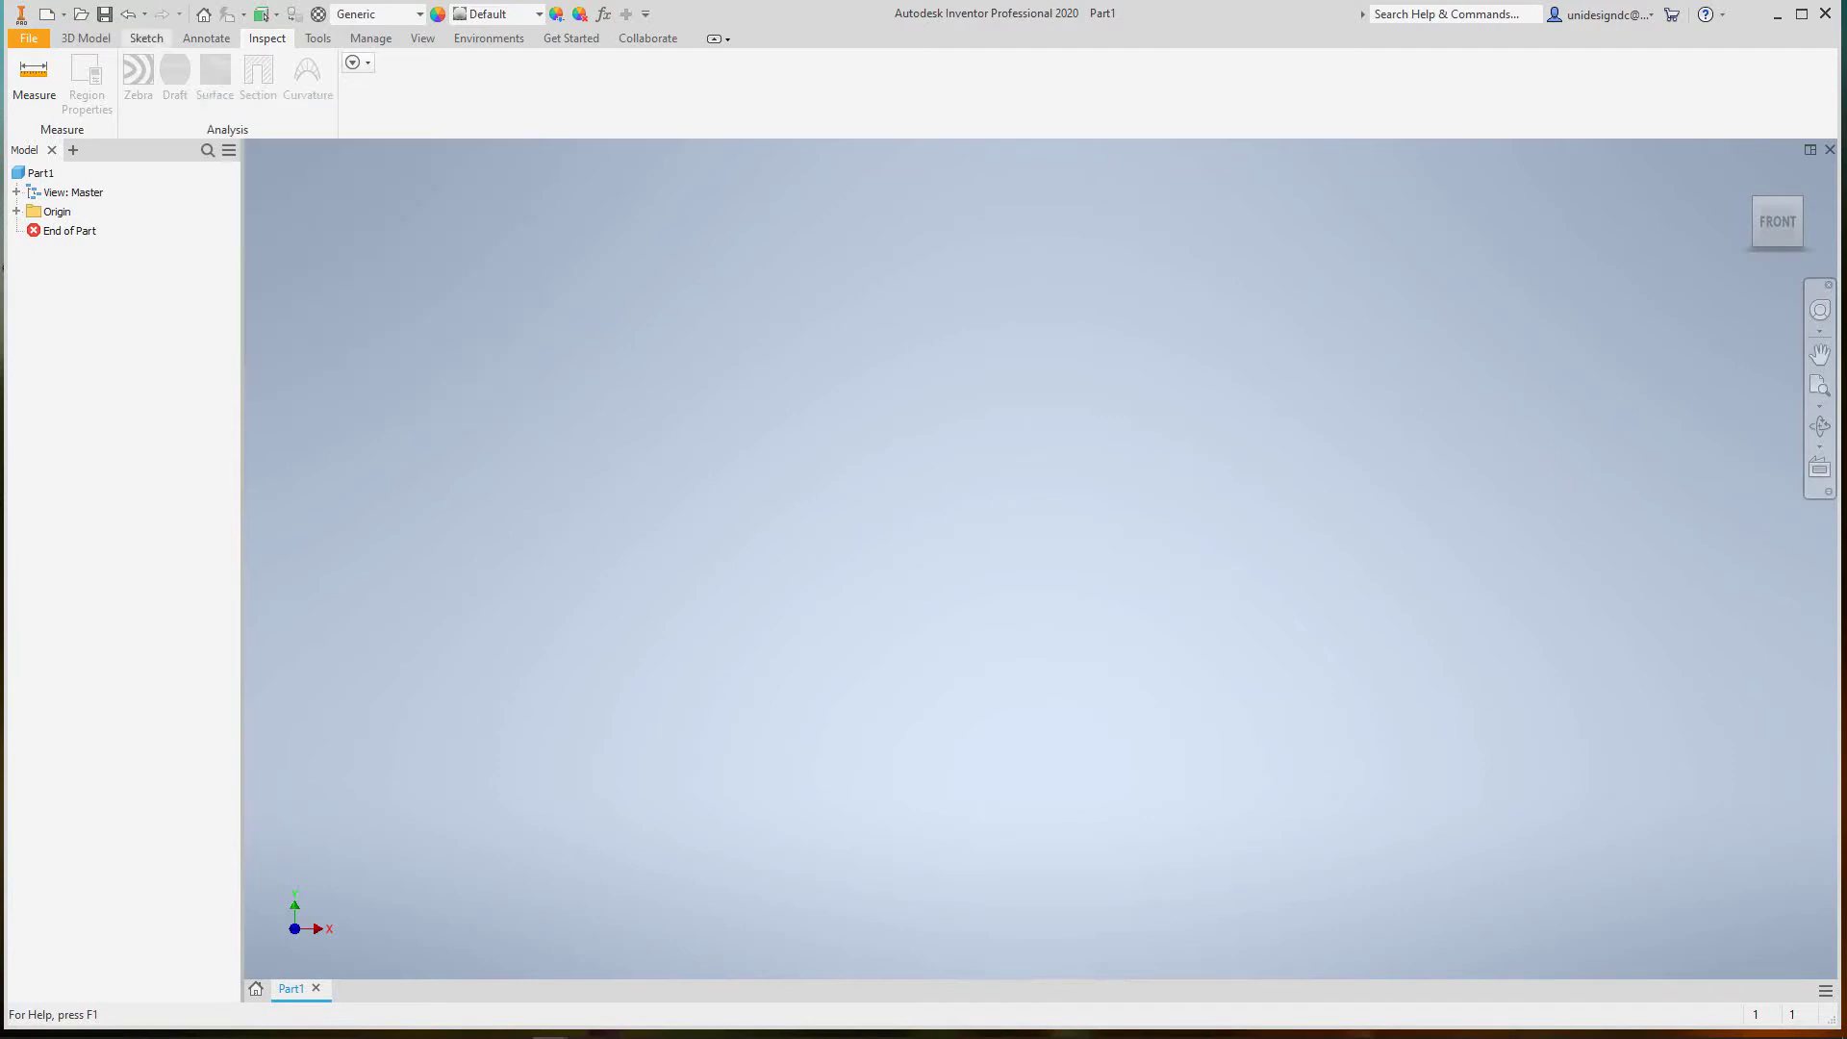
left_click(146, 37)
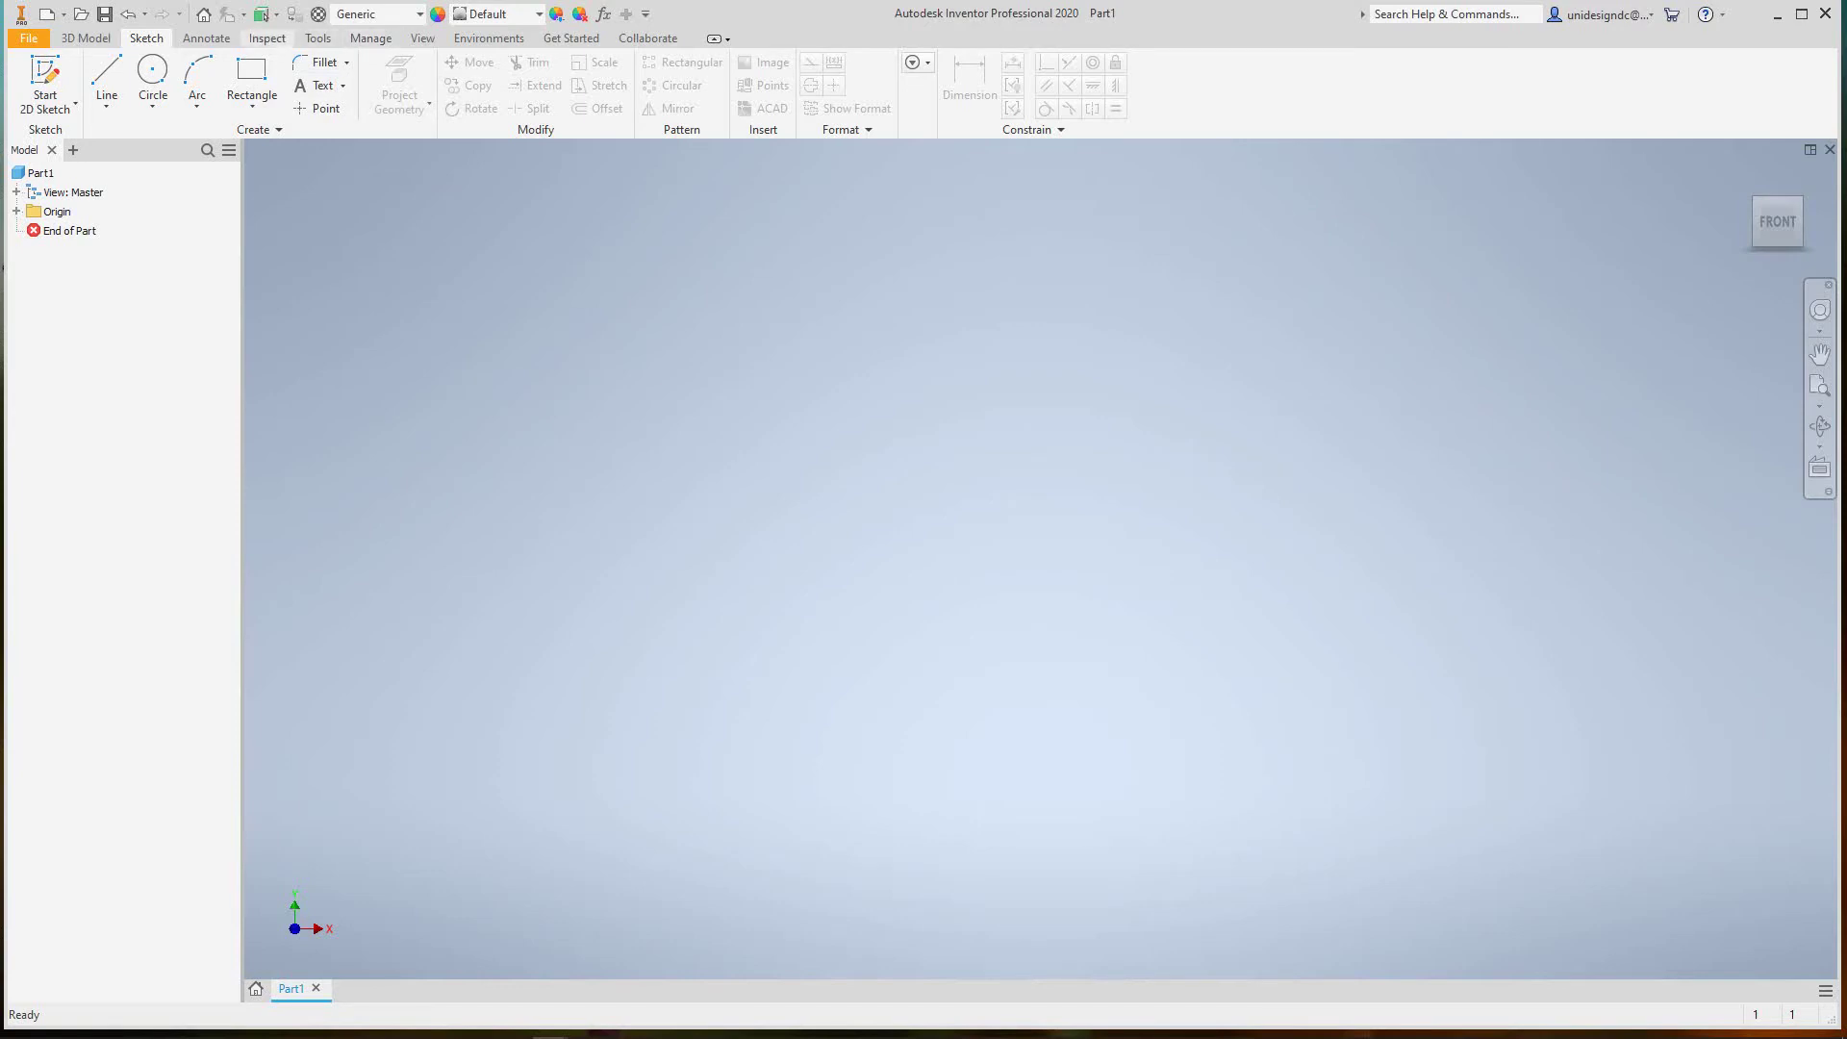
Browse the Tools, Manage, Environments, Get Started and Collaborate ribbon tabs
left_click(317, 38)
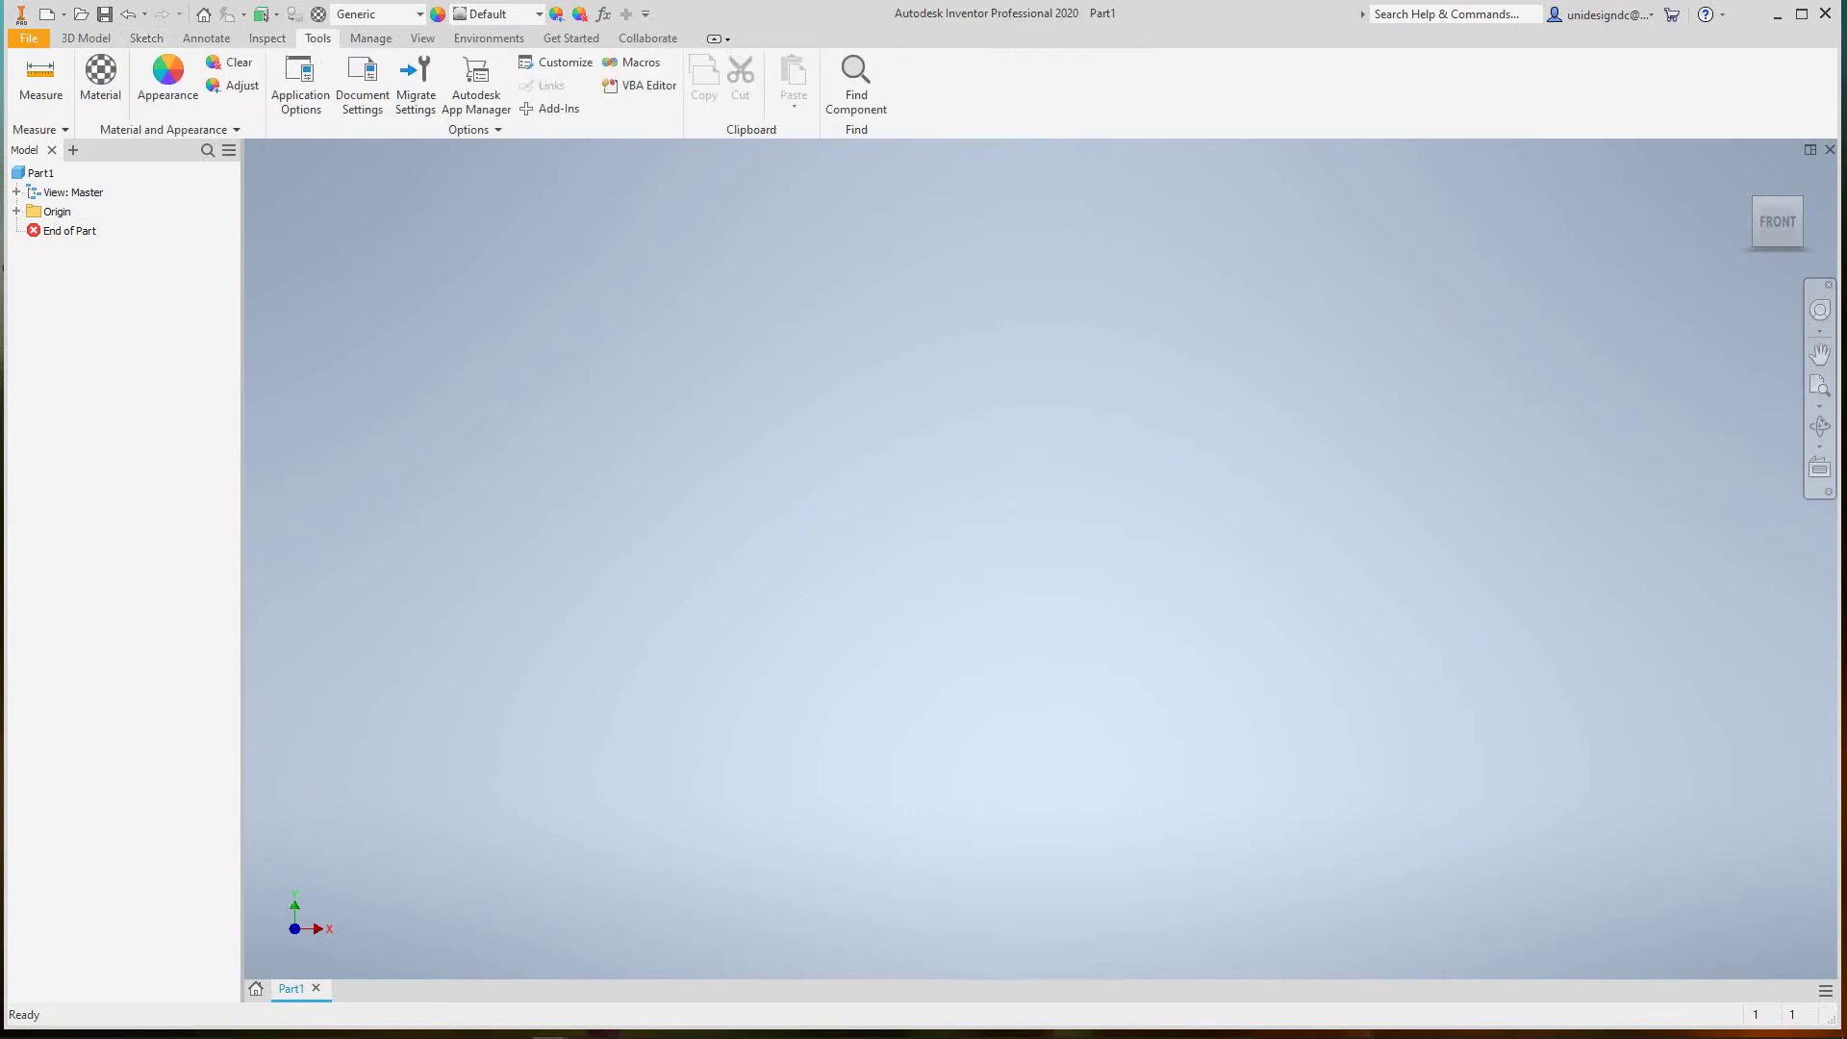
left_click(371, 37)
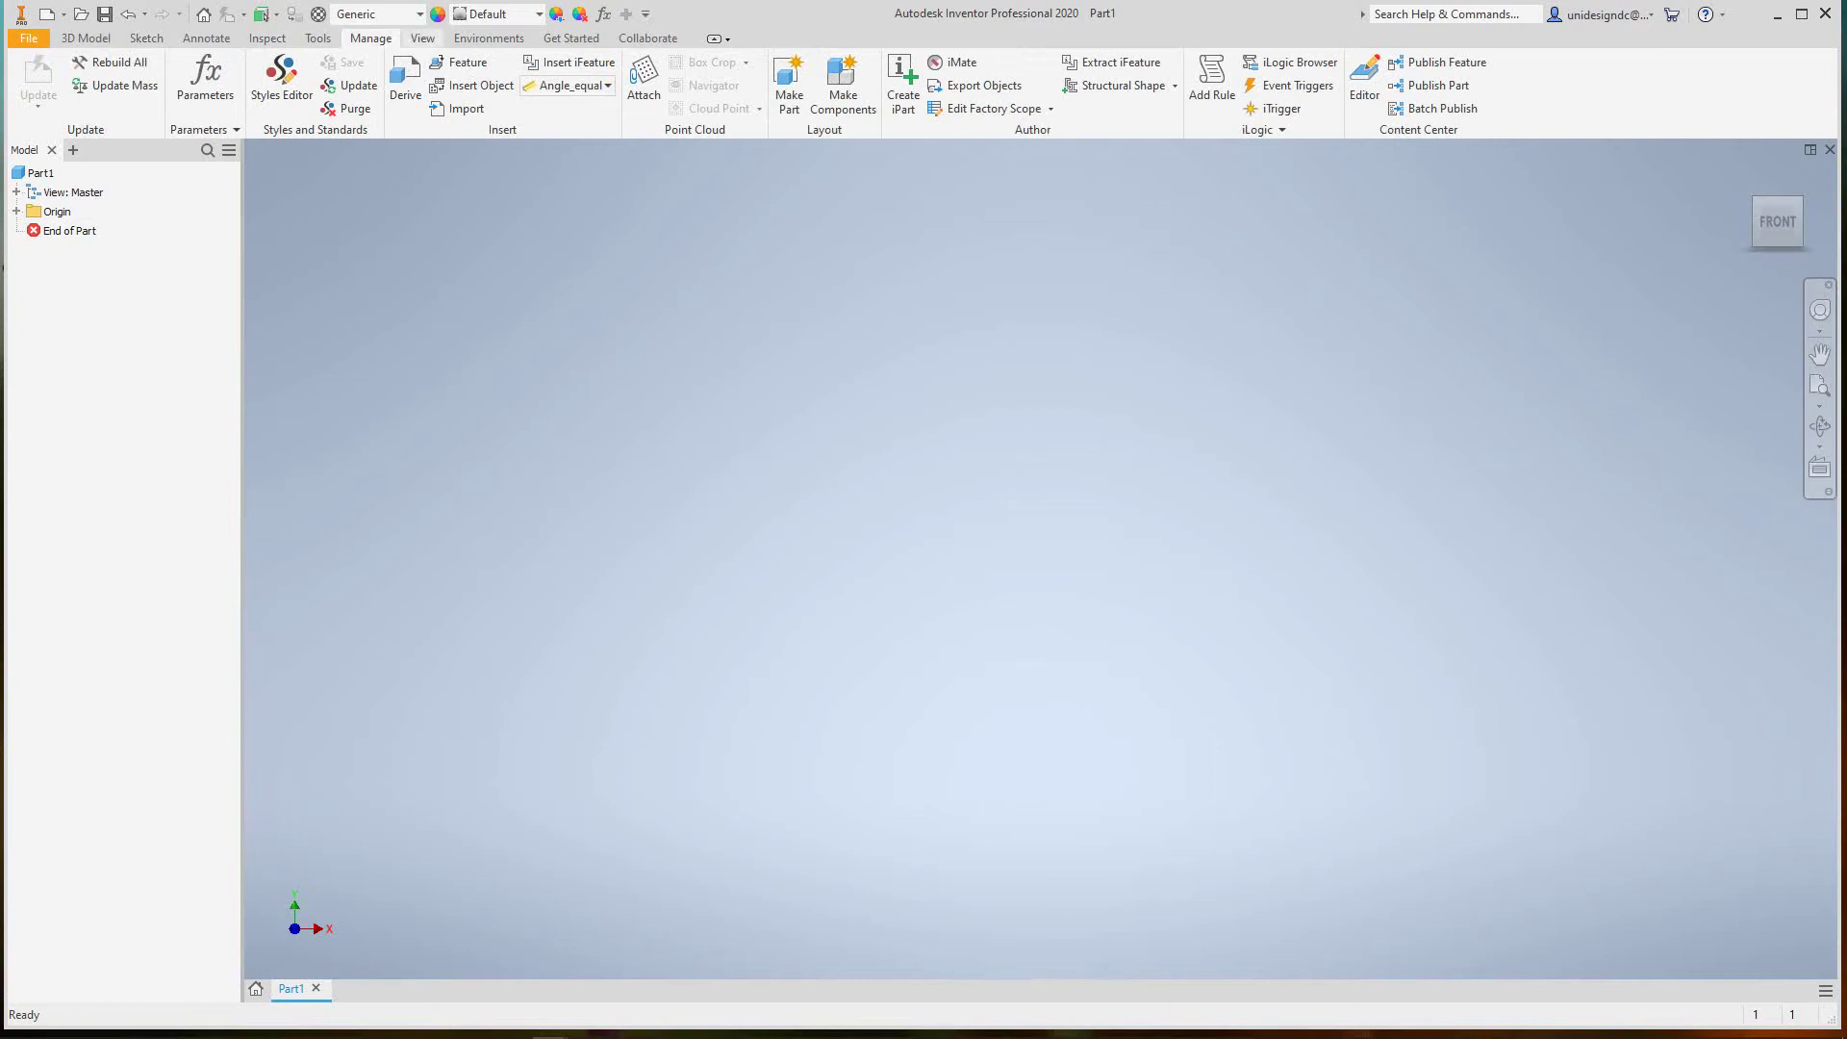
left_click(489, 38)
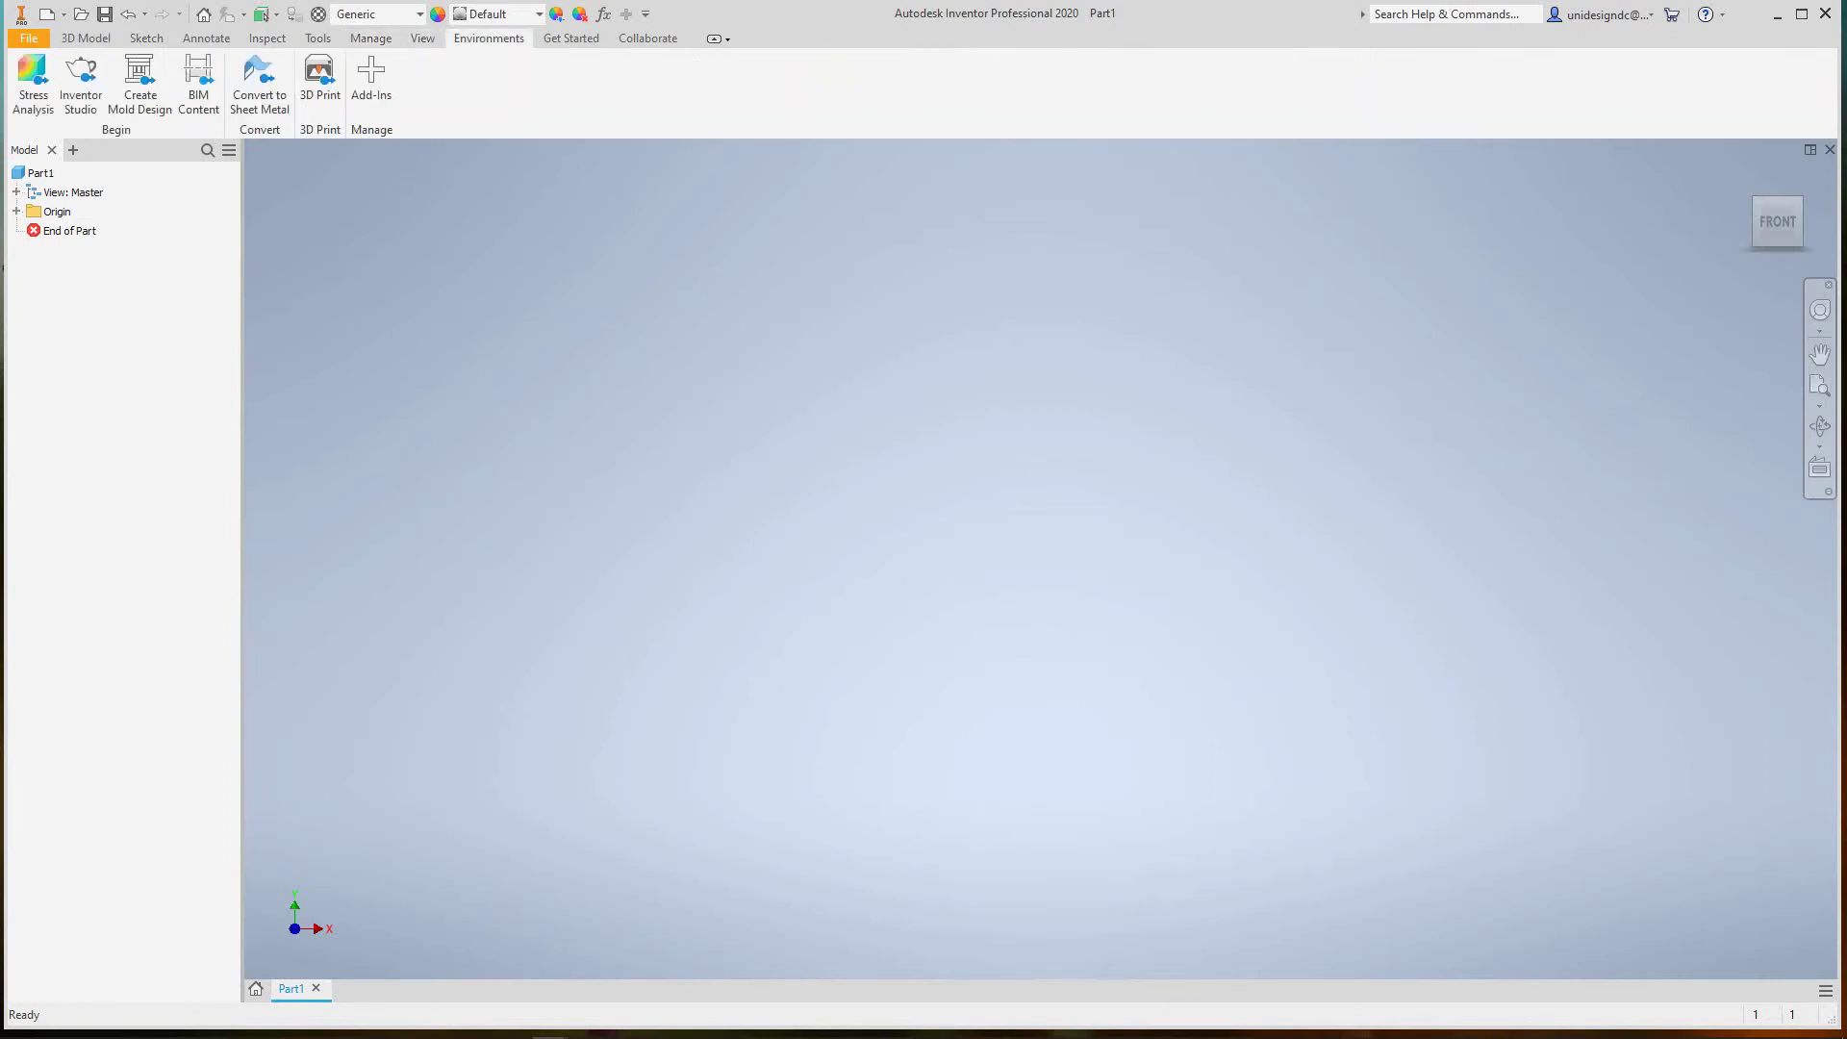
left_click(570, 38)
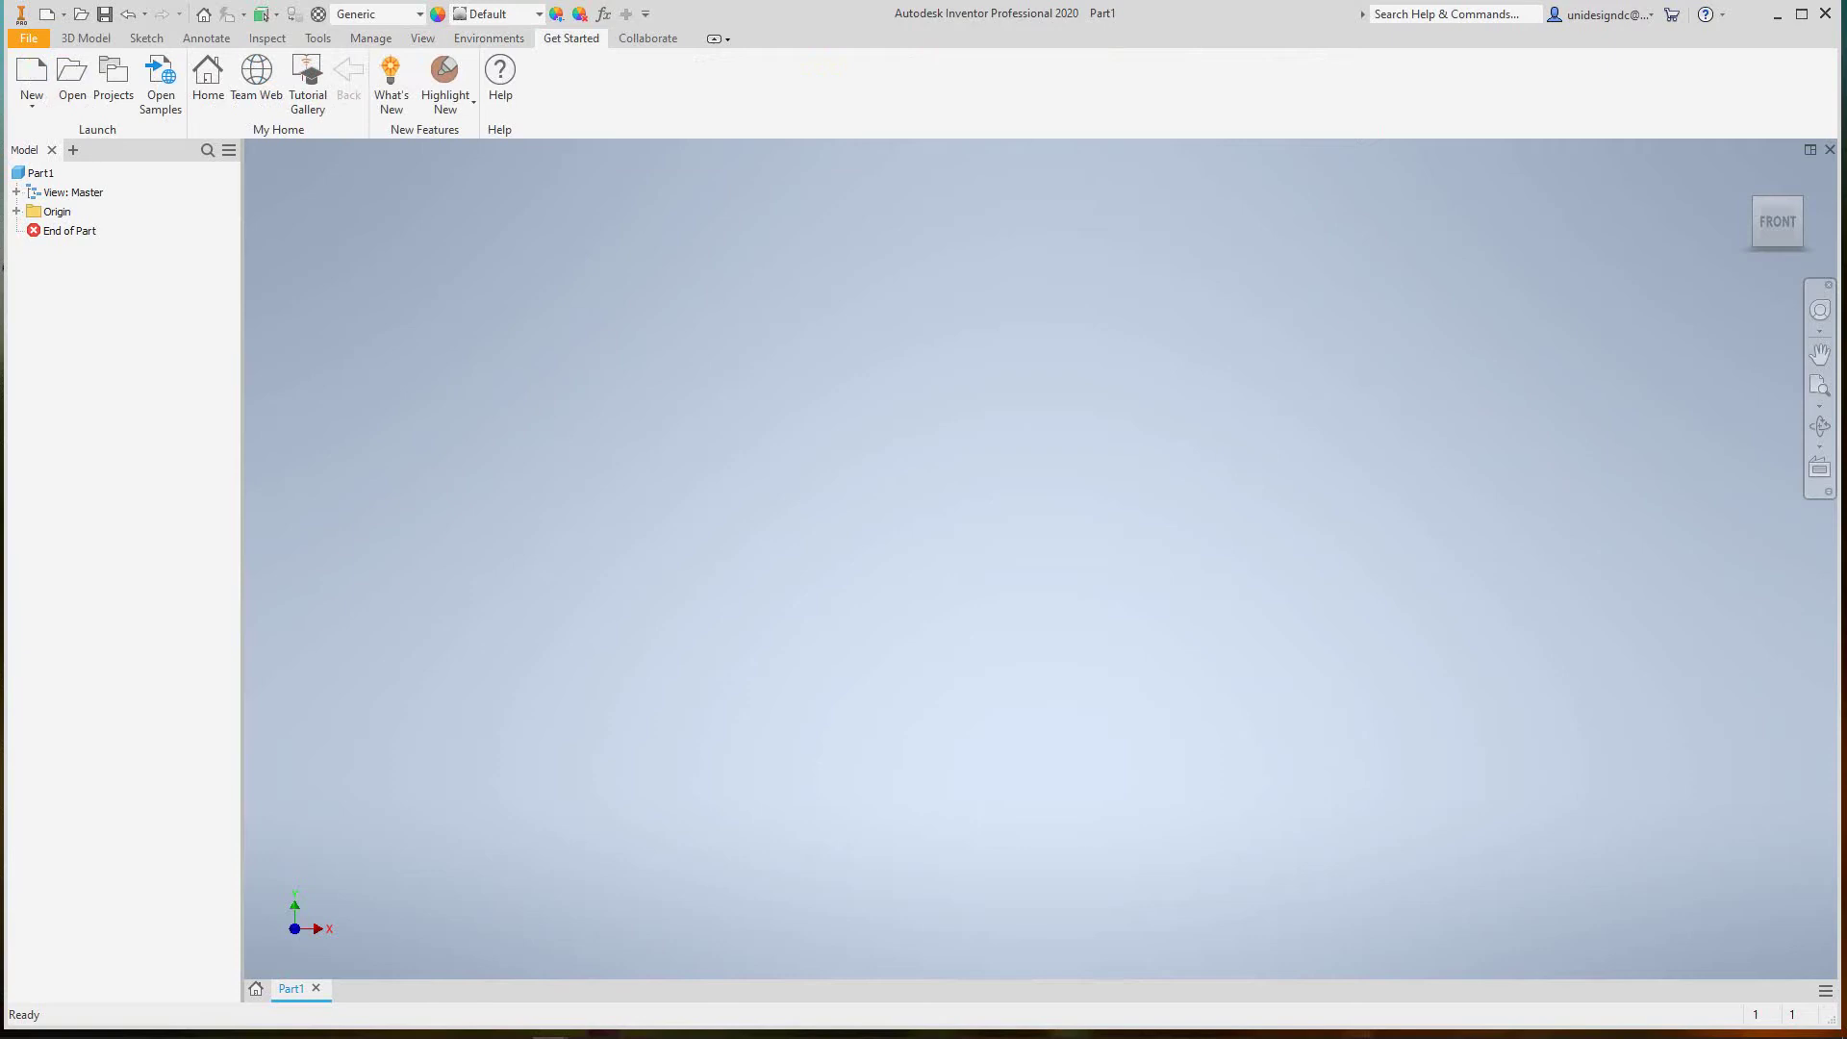
left_click(648, 37)
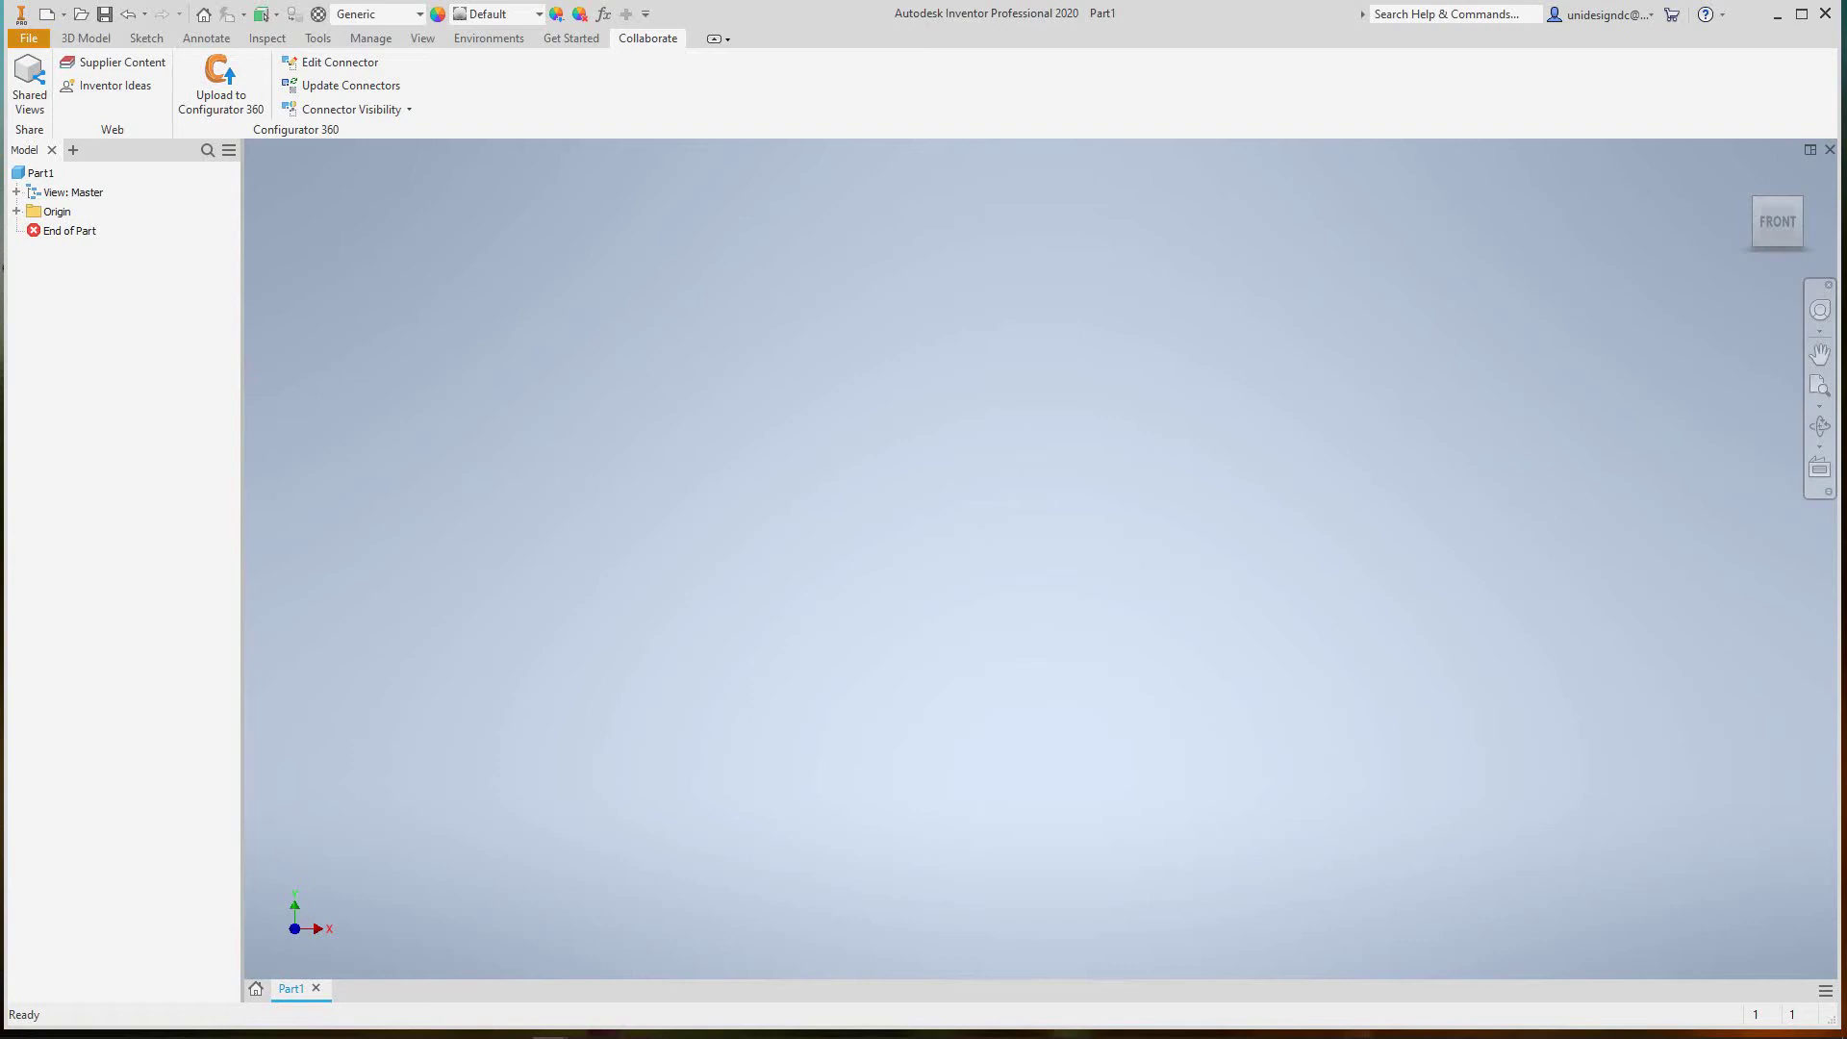
Bring up the File application menu listing New, Open, Save, Export and Print
left_click(29, 39)
left_click(29, 39)
left_click(29, 38)
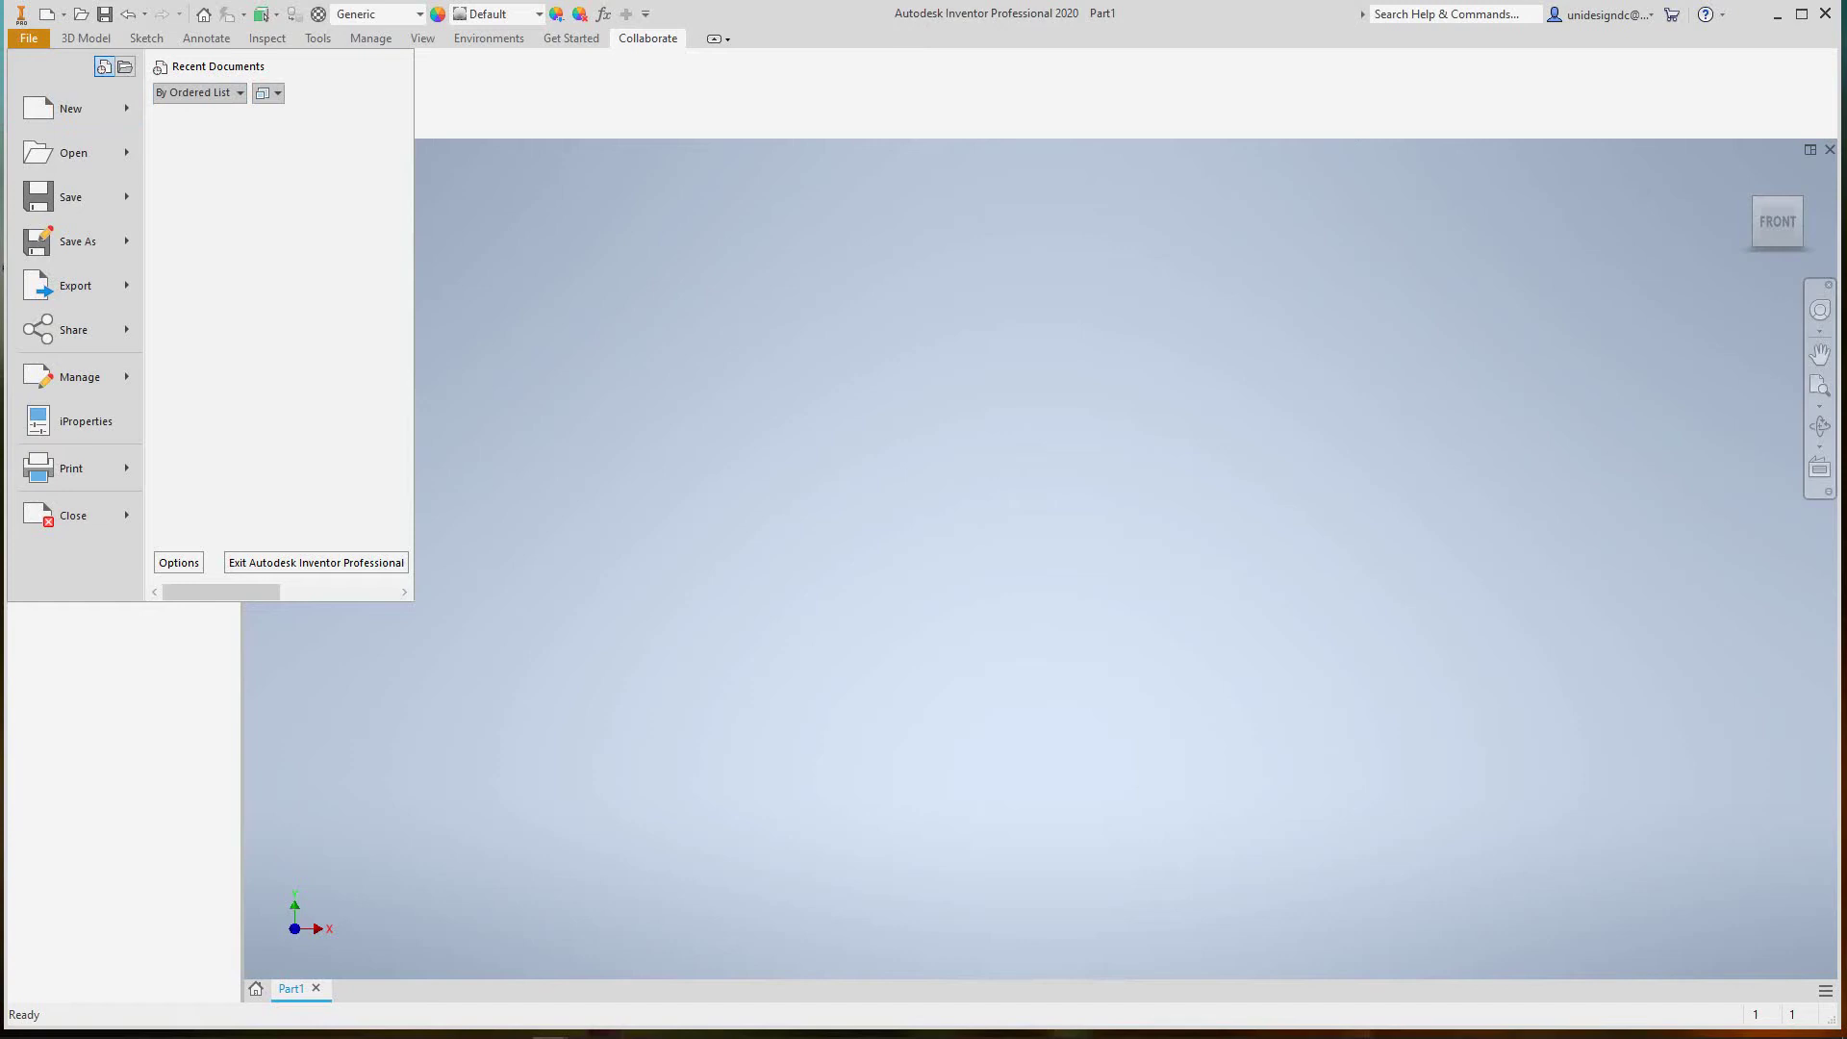
Dismiss the File application menu to return to the empty Part1 workspace
key("Escape")
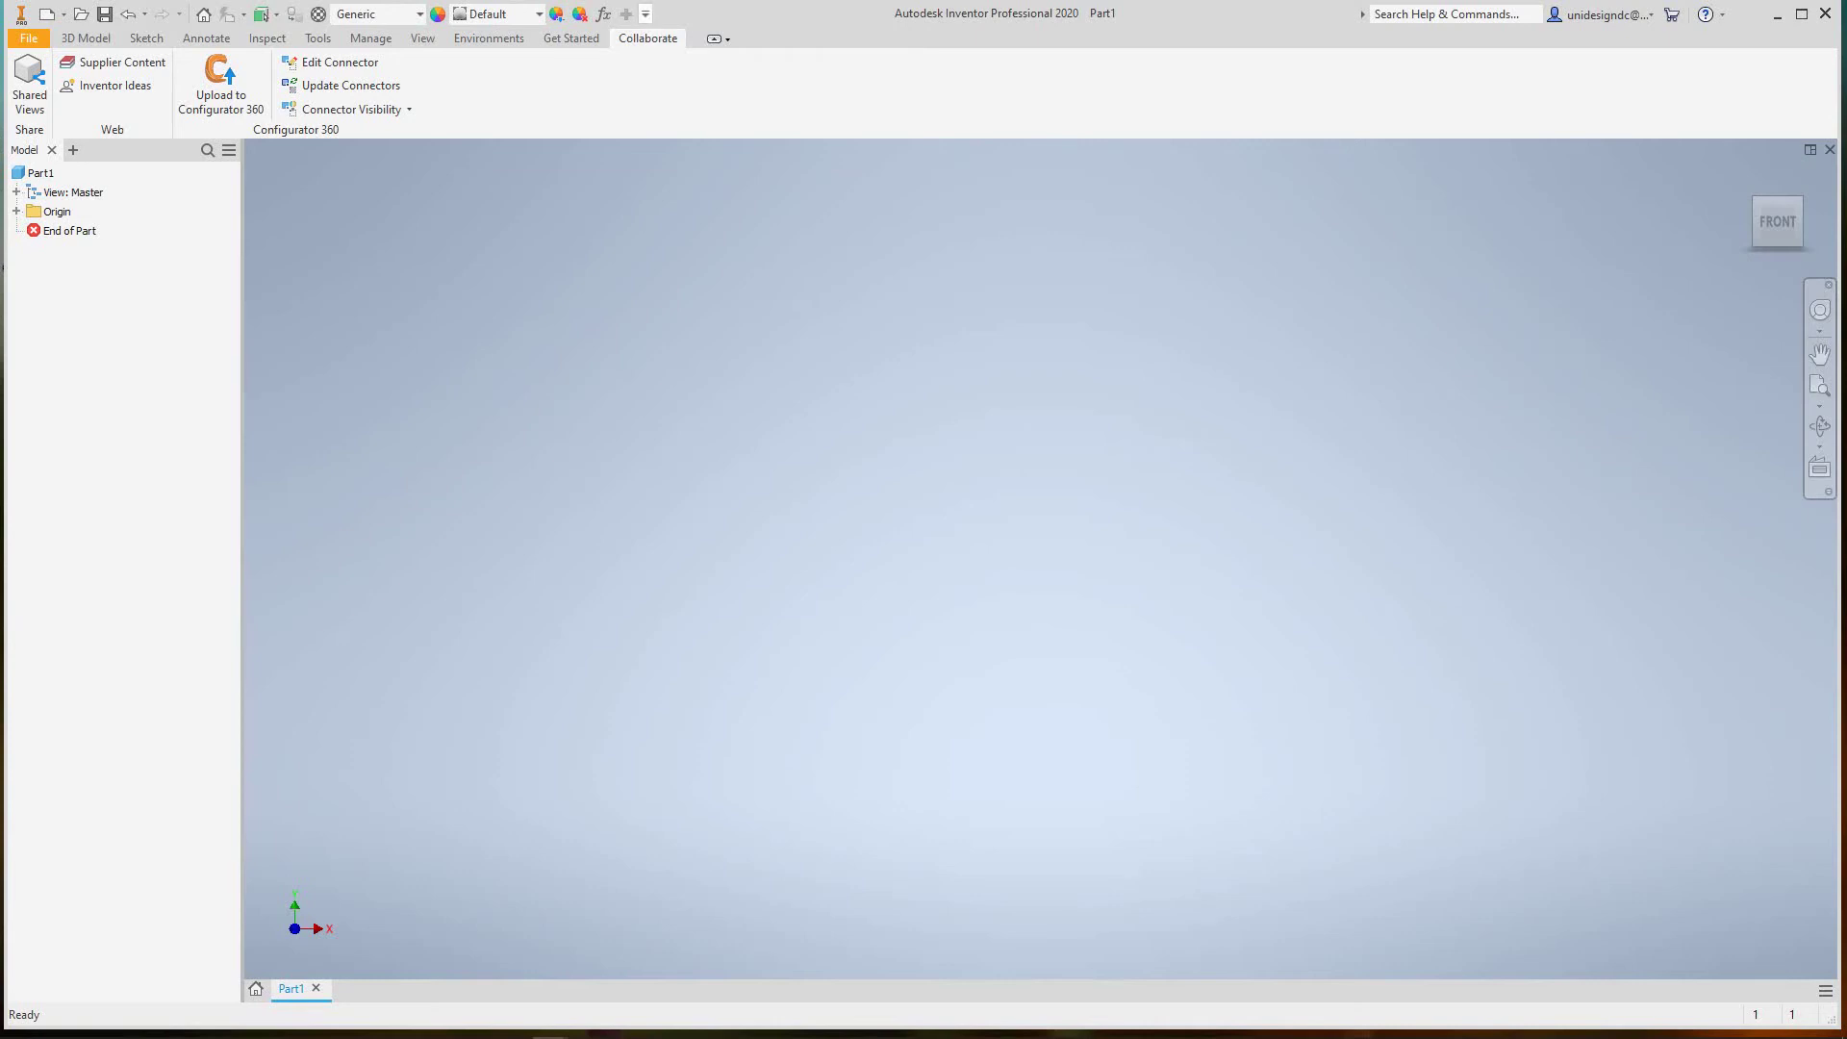
Check the Quick Access Toolbar dropdown, then expand View: Master and Origin in the browser
left_click(645, 14)
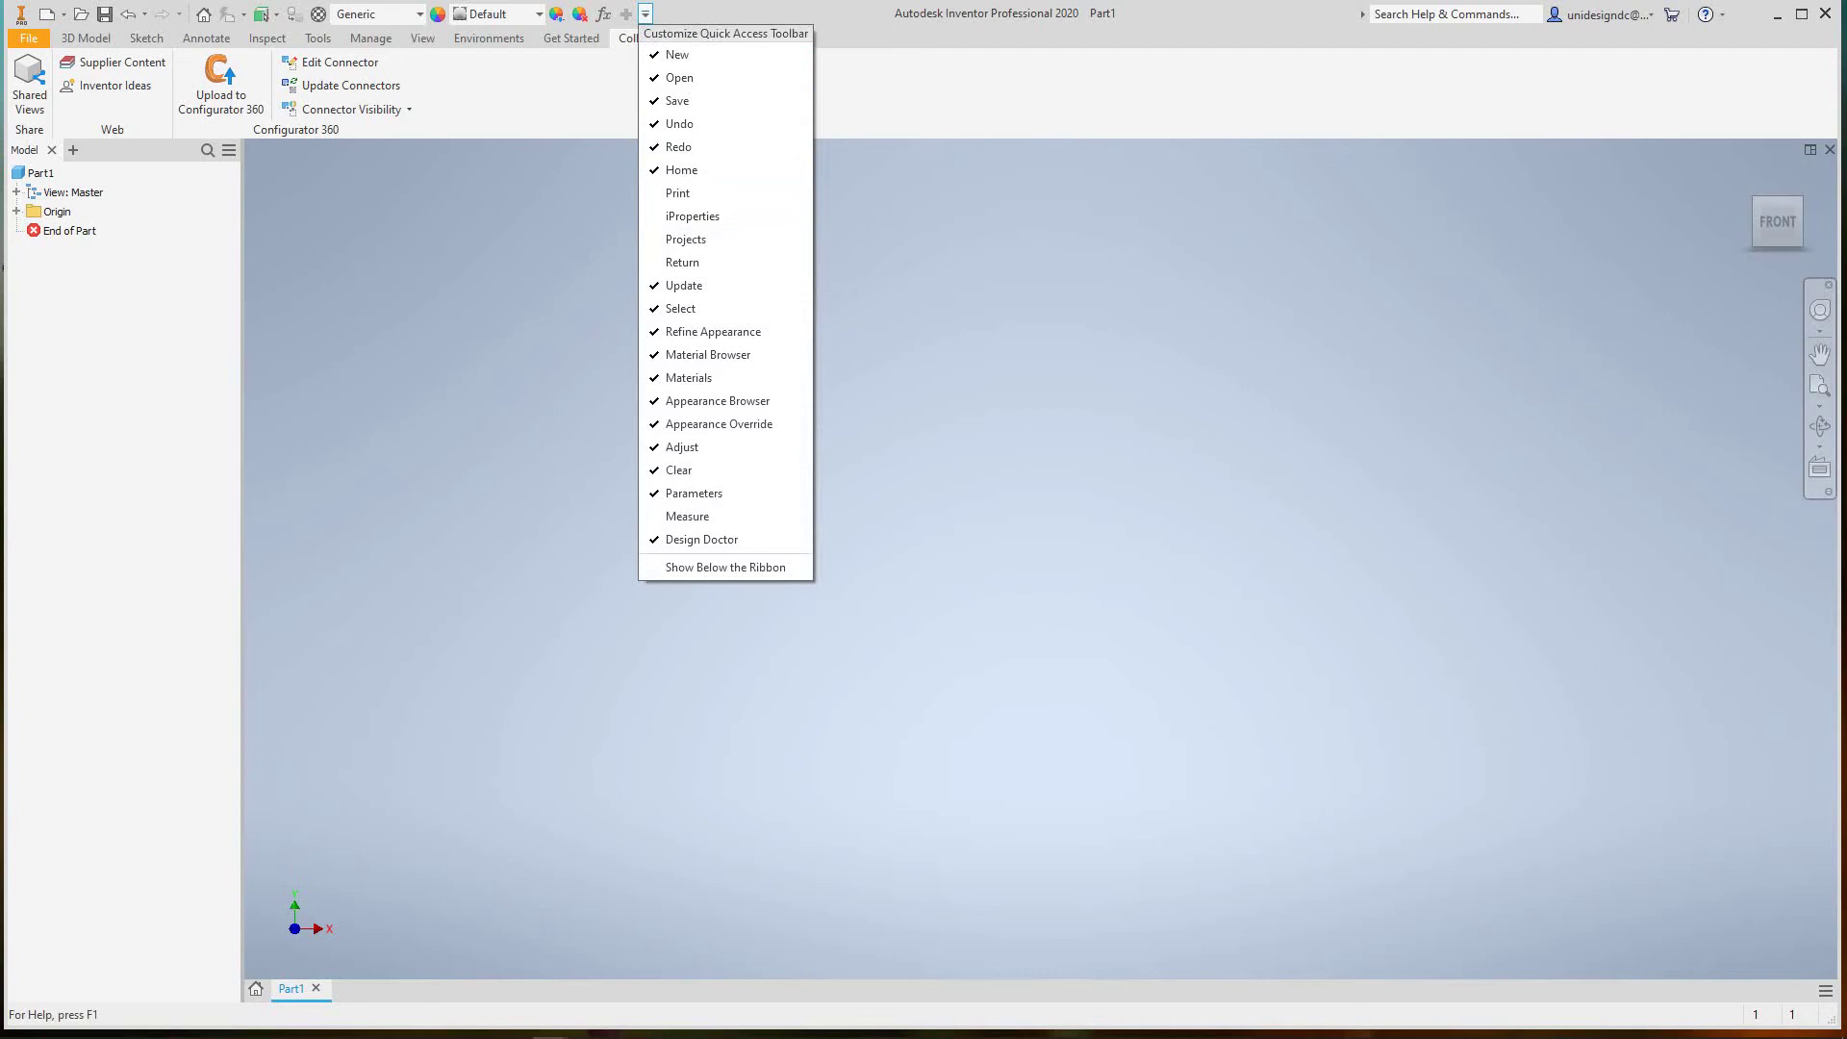
key("Escape")
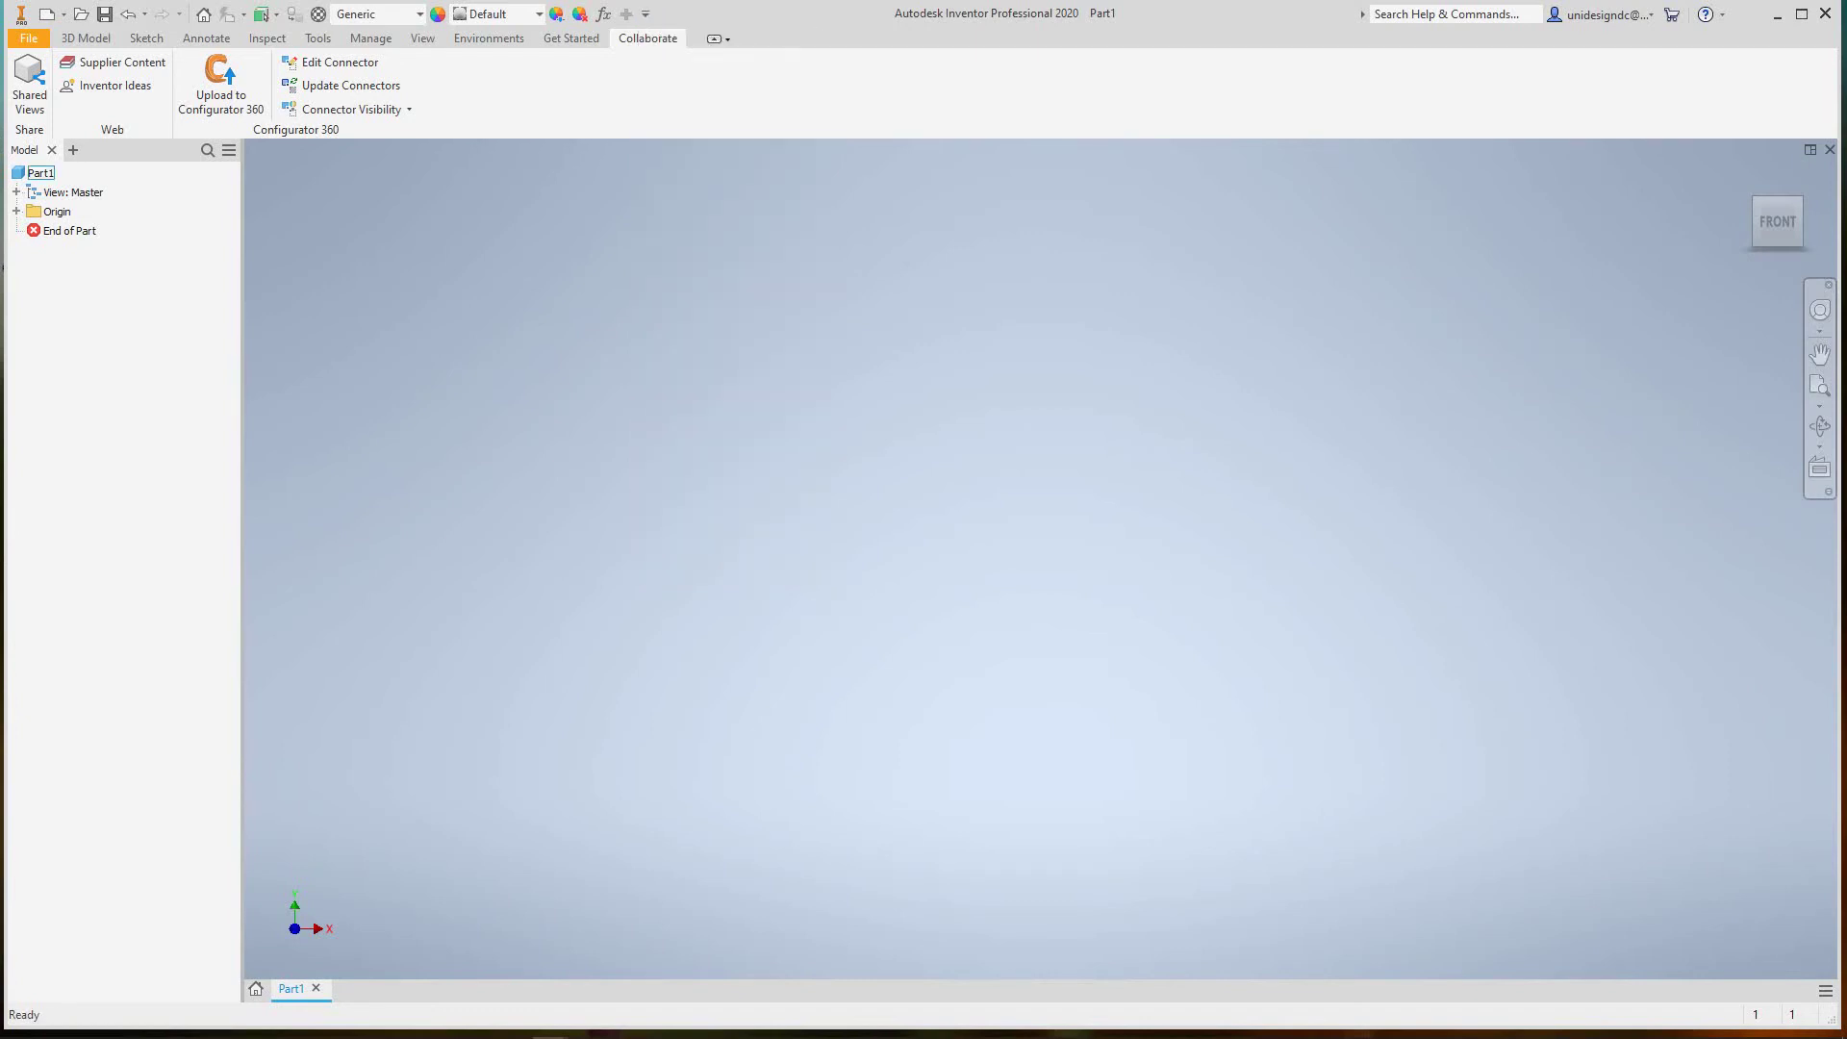
left_click(40, 172)
left_click(40, 172)
left_click(16, 191)
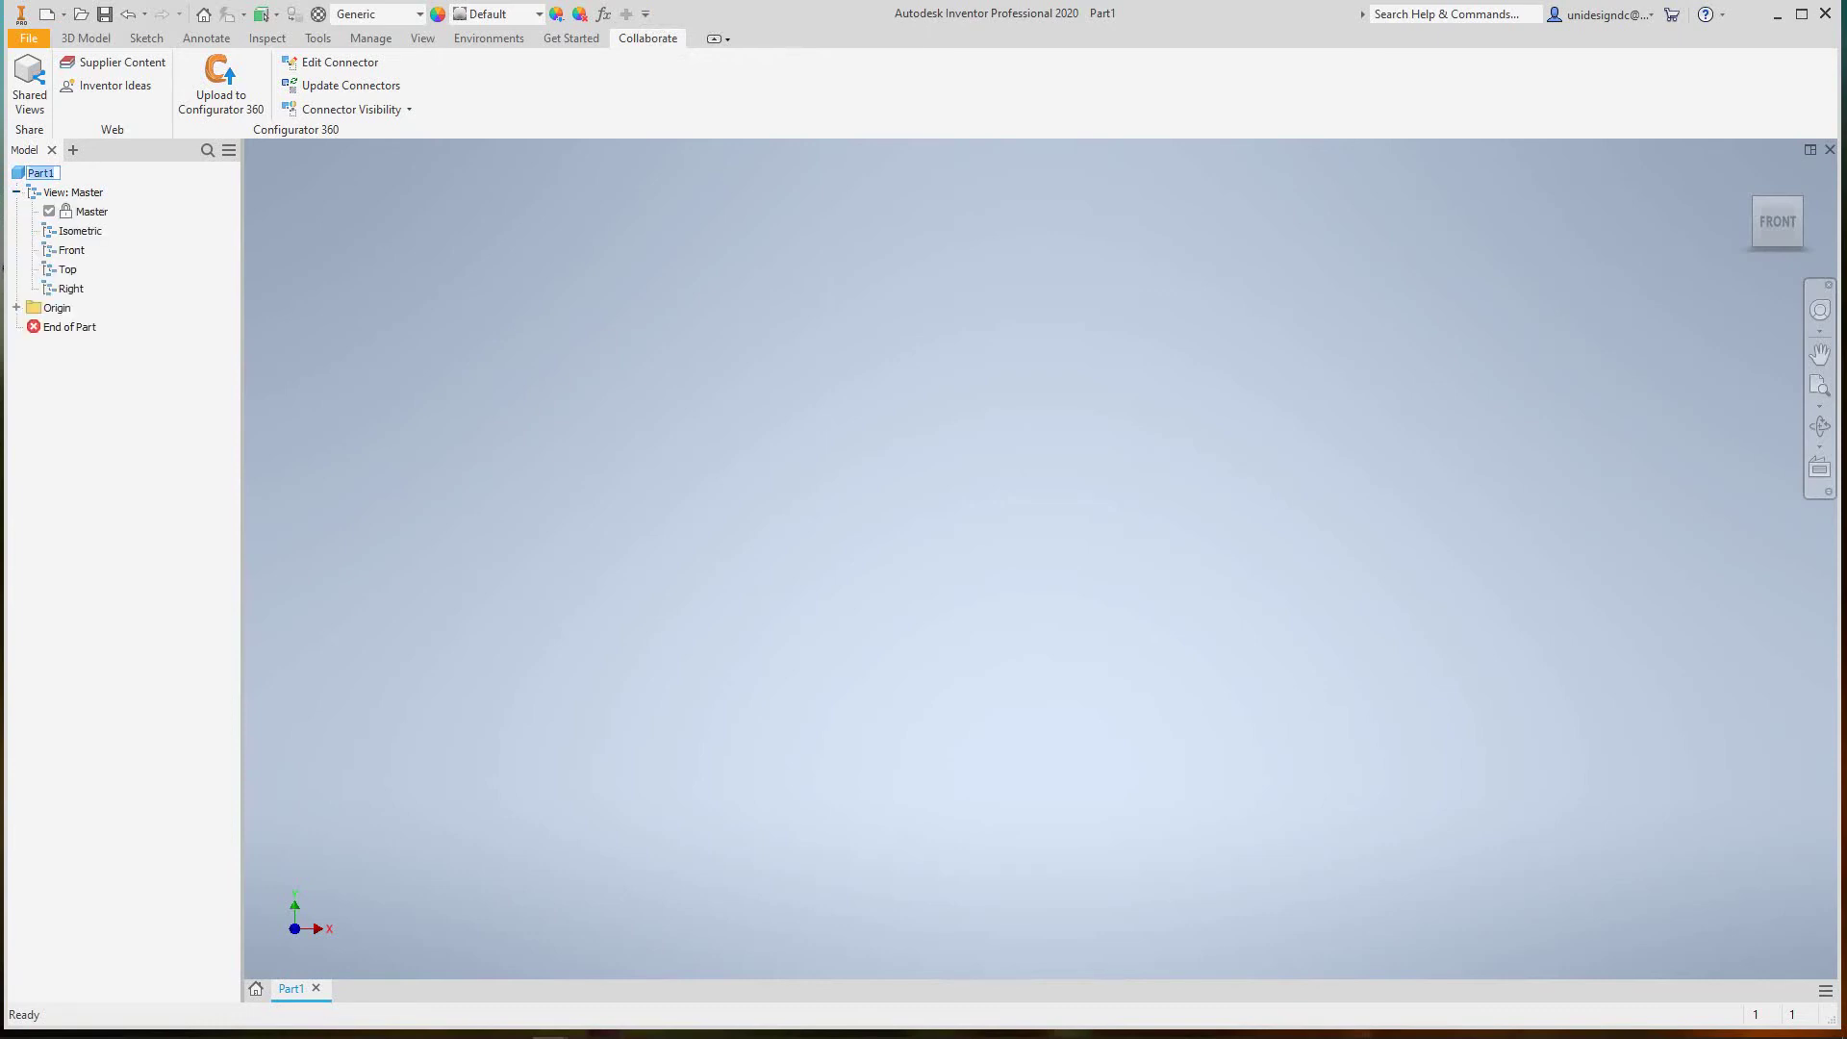
left_click(15, 307)
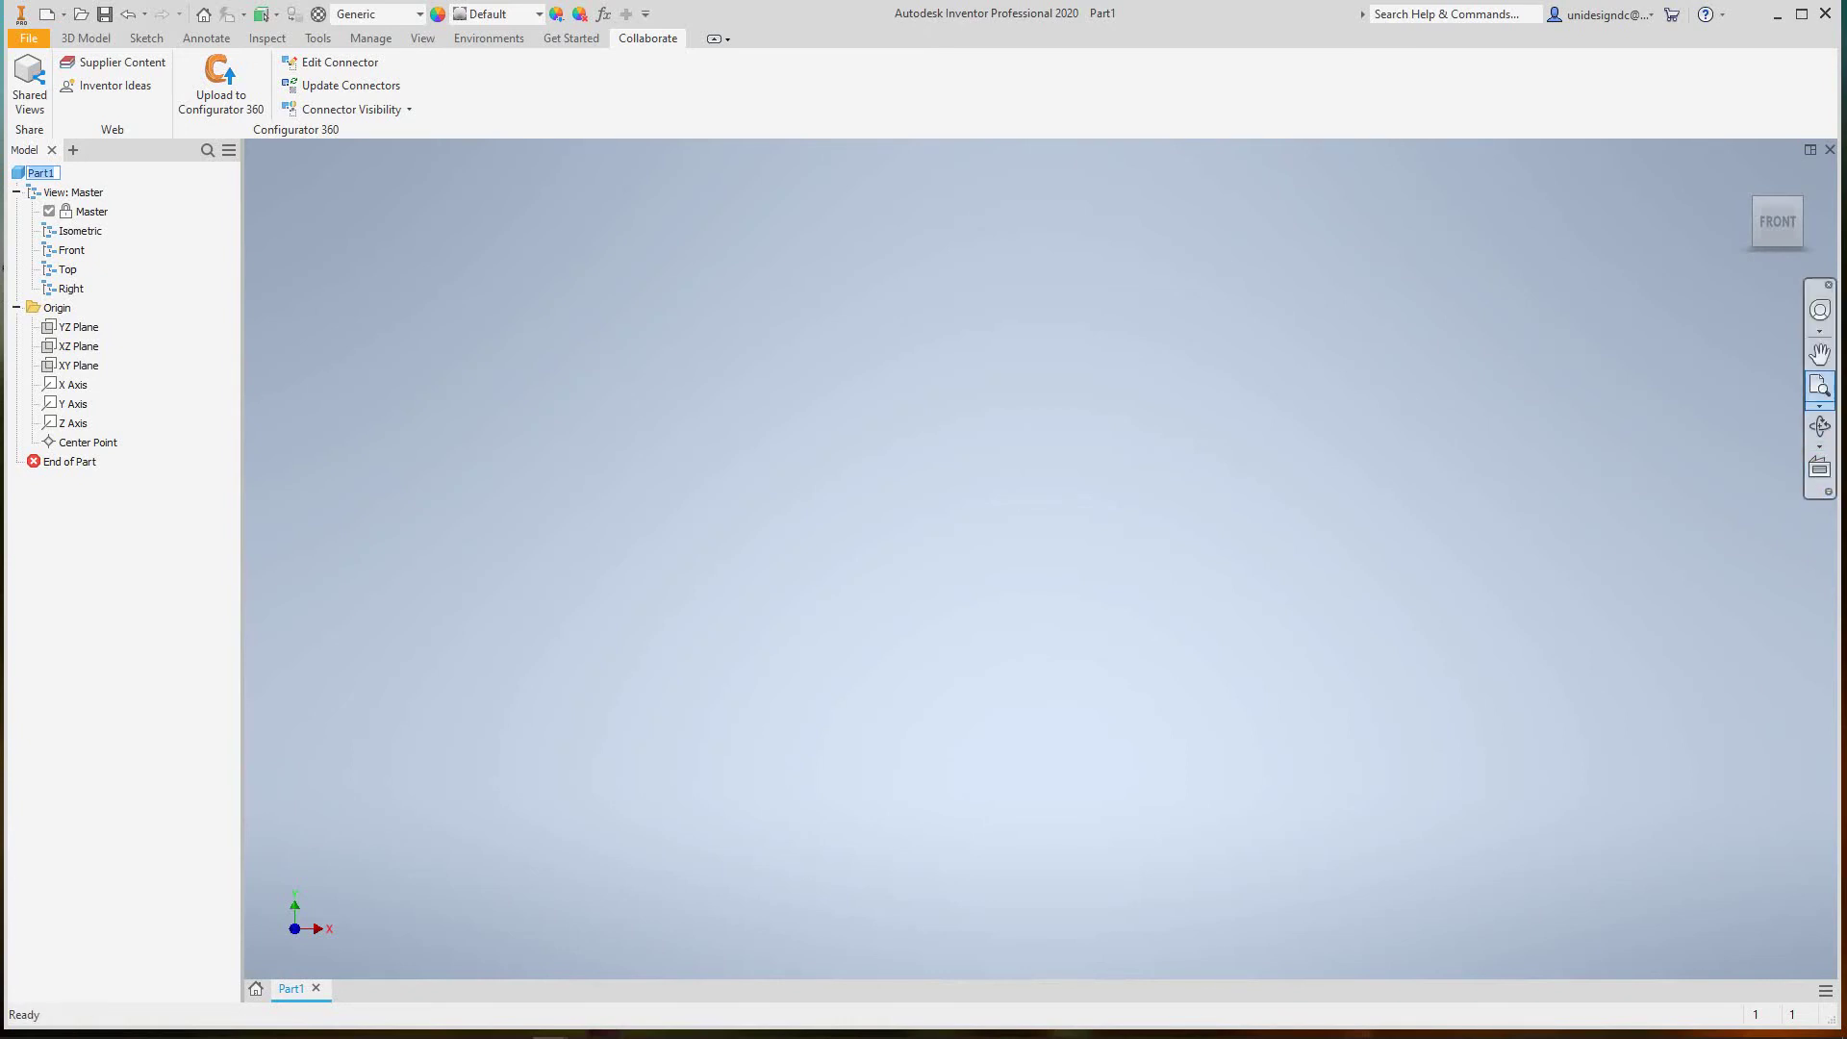
Switch between Home, Right and isometric ViewCube views, then list the navigation bar tools
key("F6")
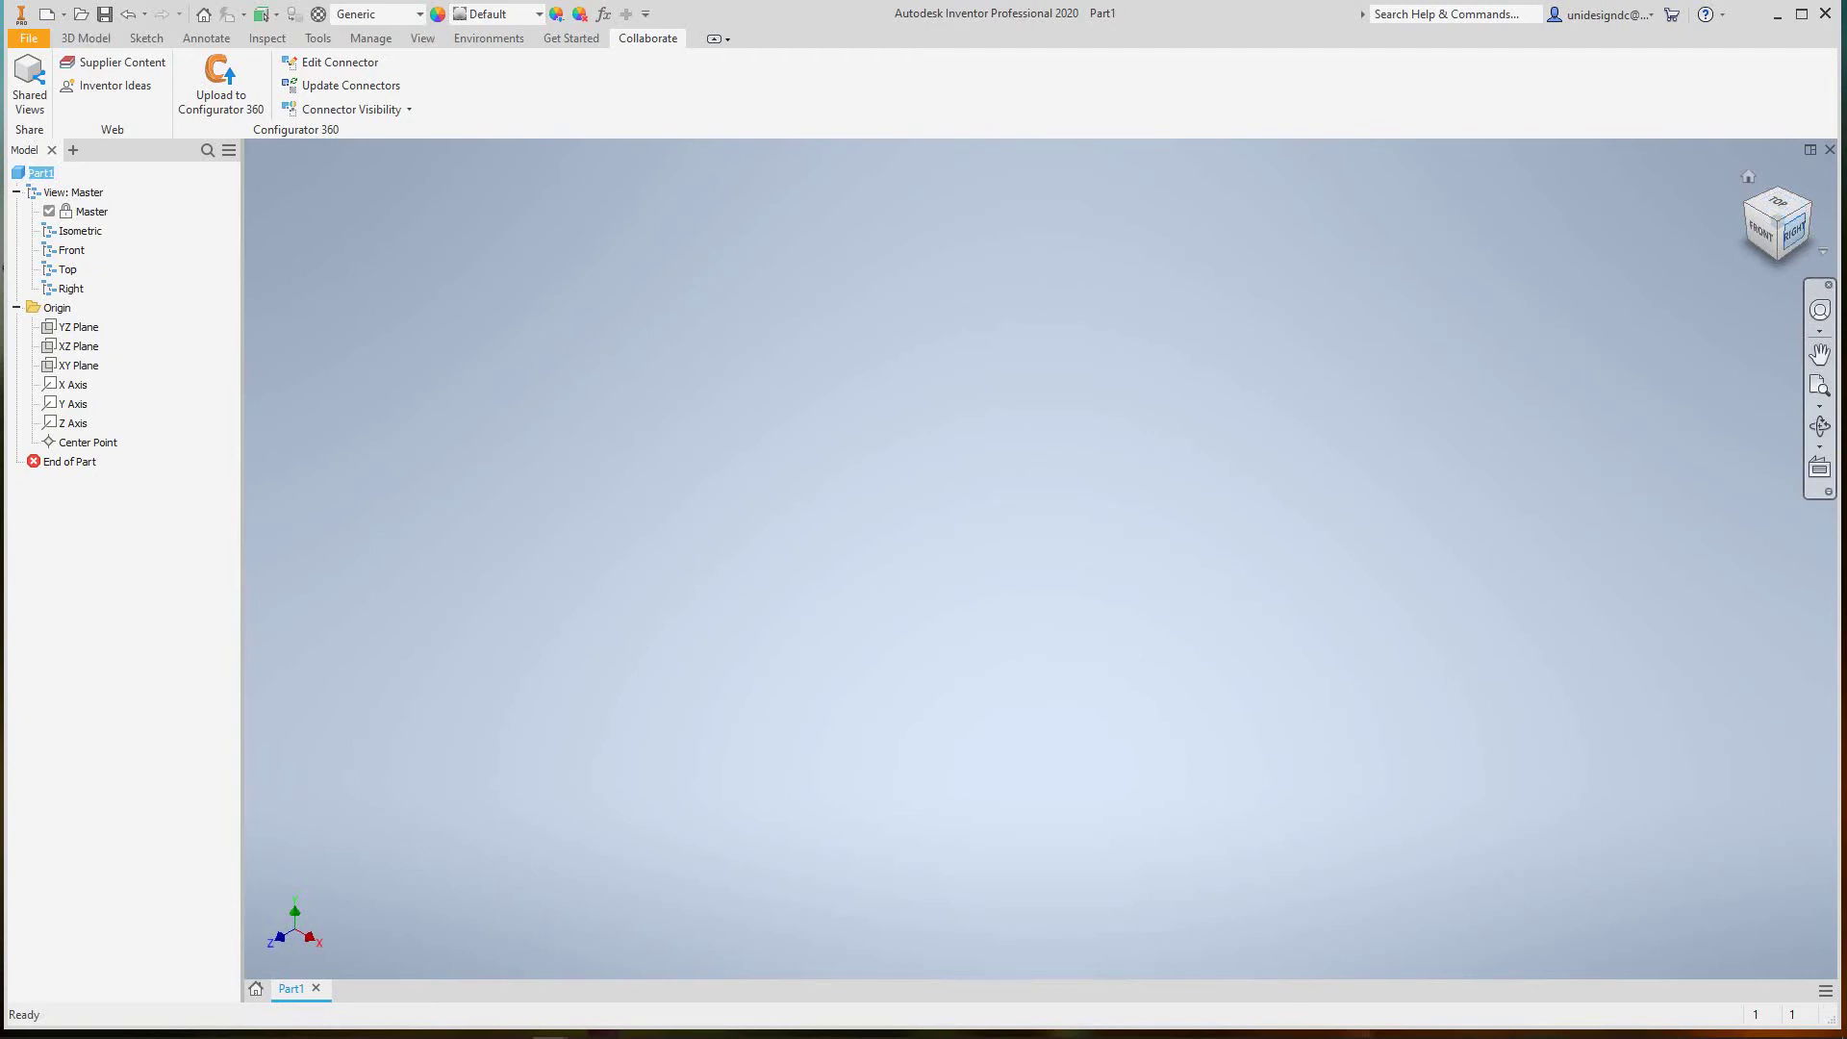
left_click(1792, 231)
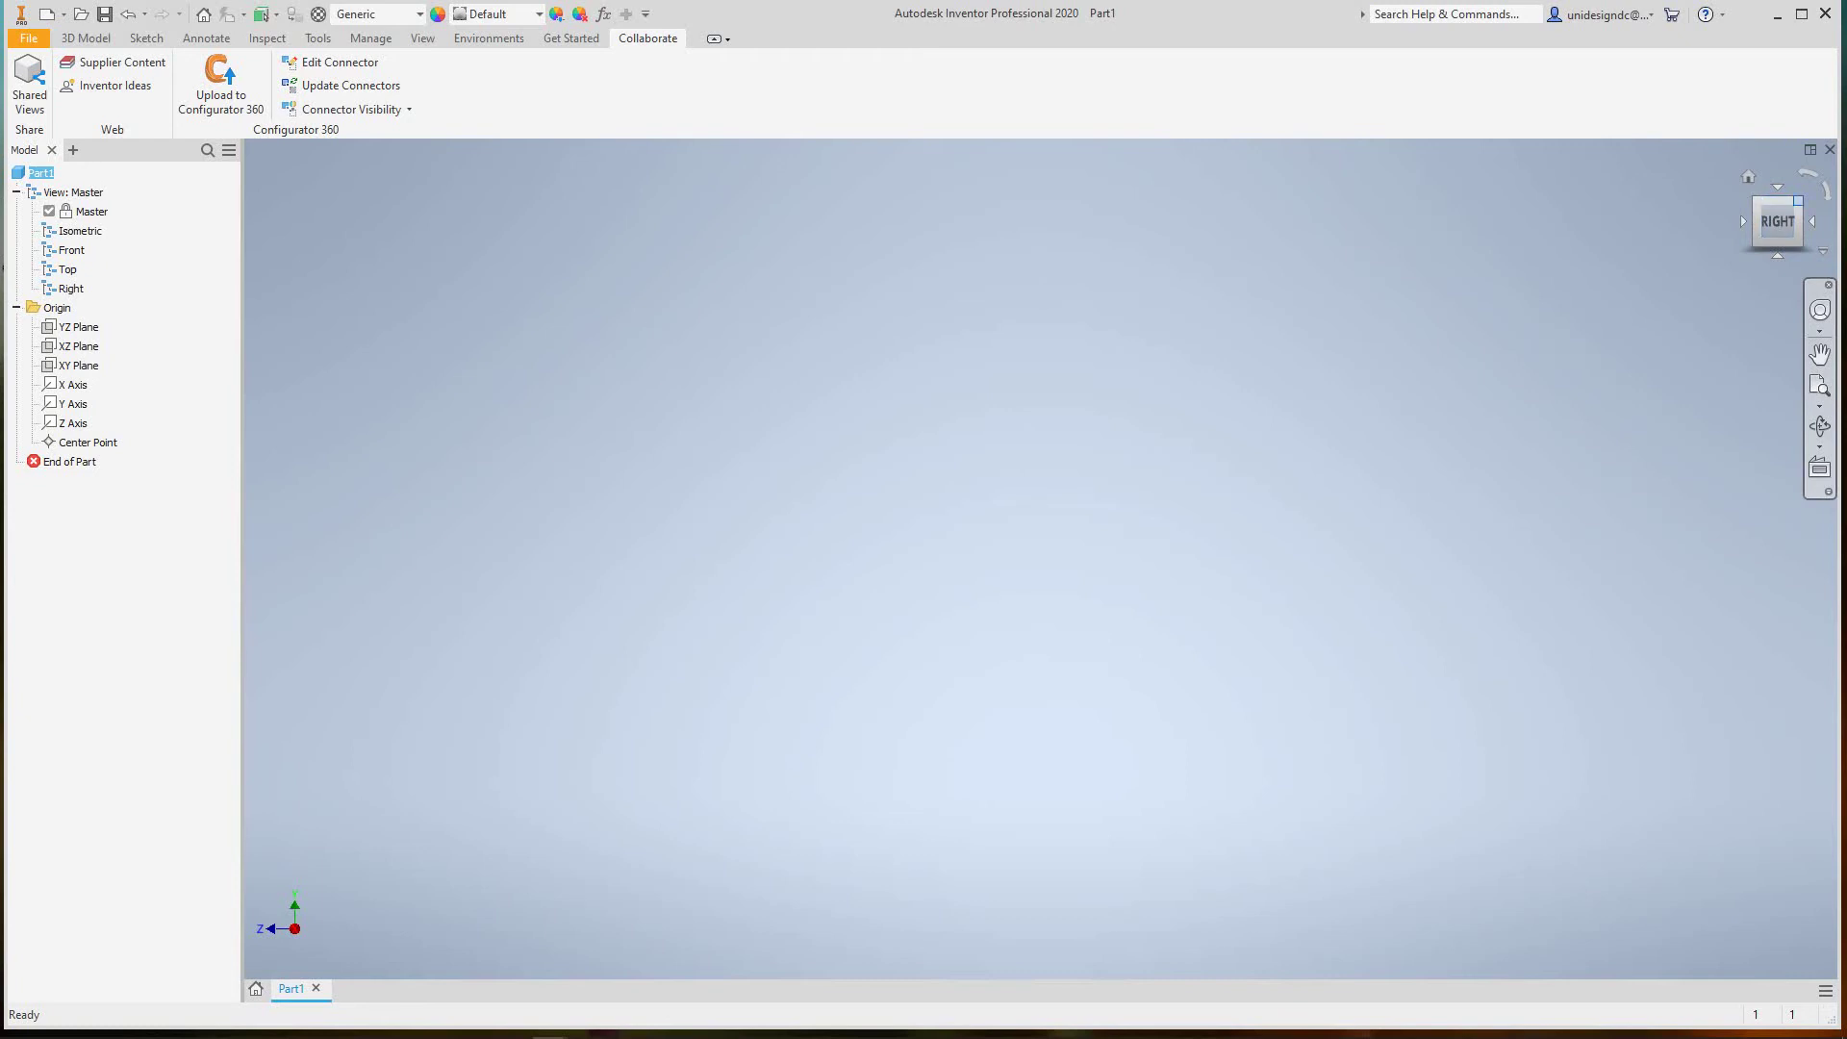
left_click(1798, 200)
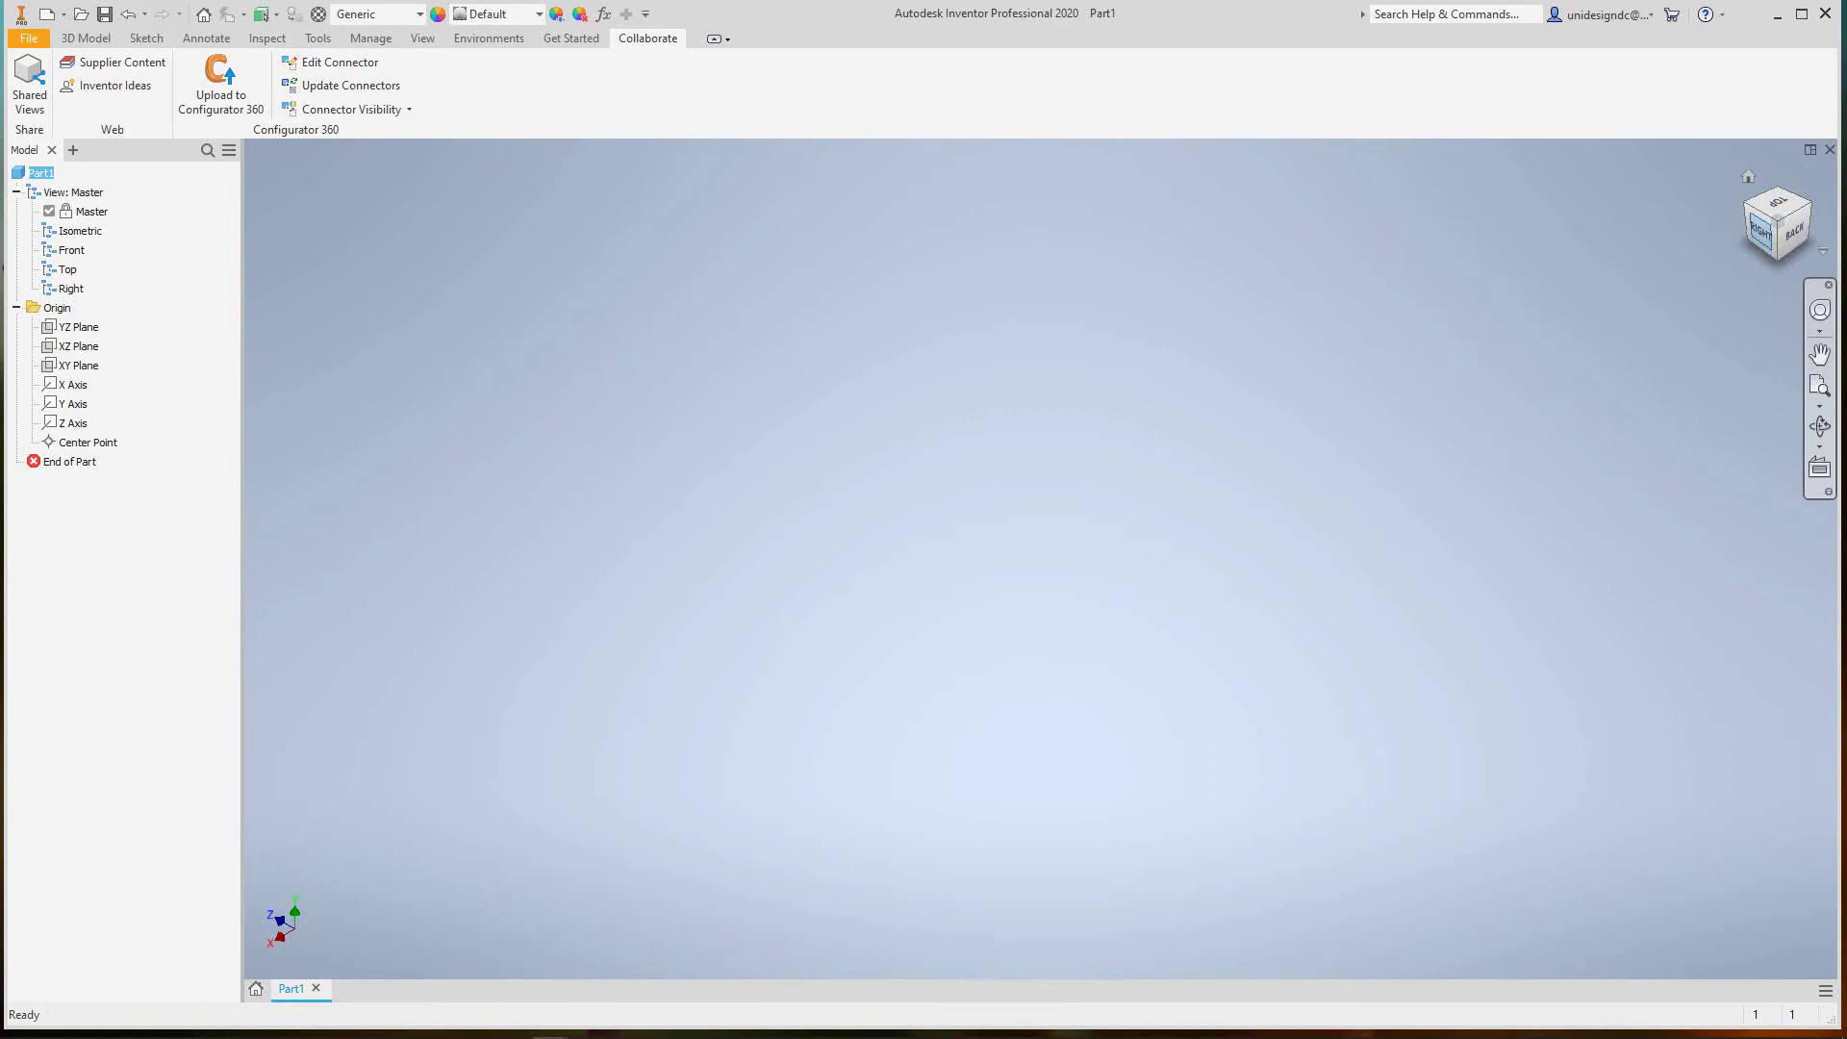
left_click(1760, 236)
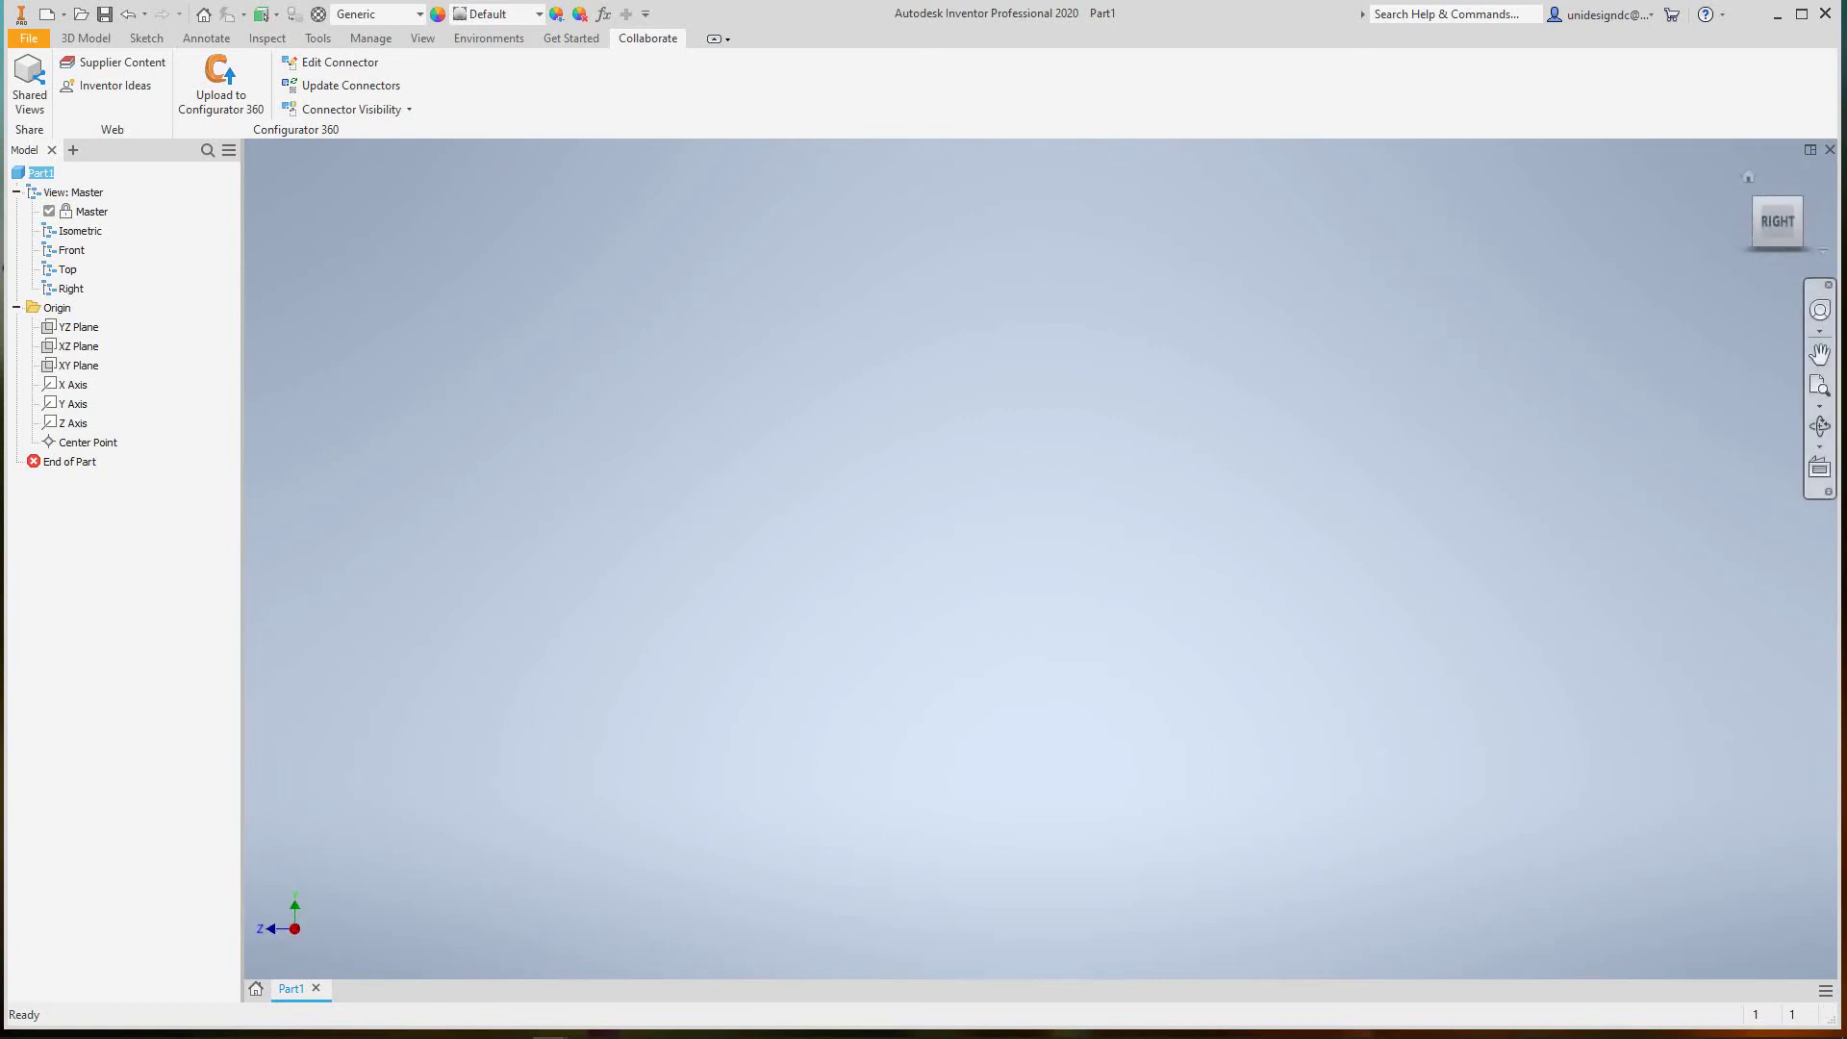
left_click(1828, 492)
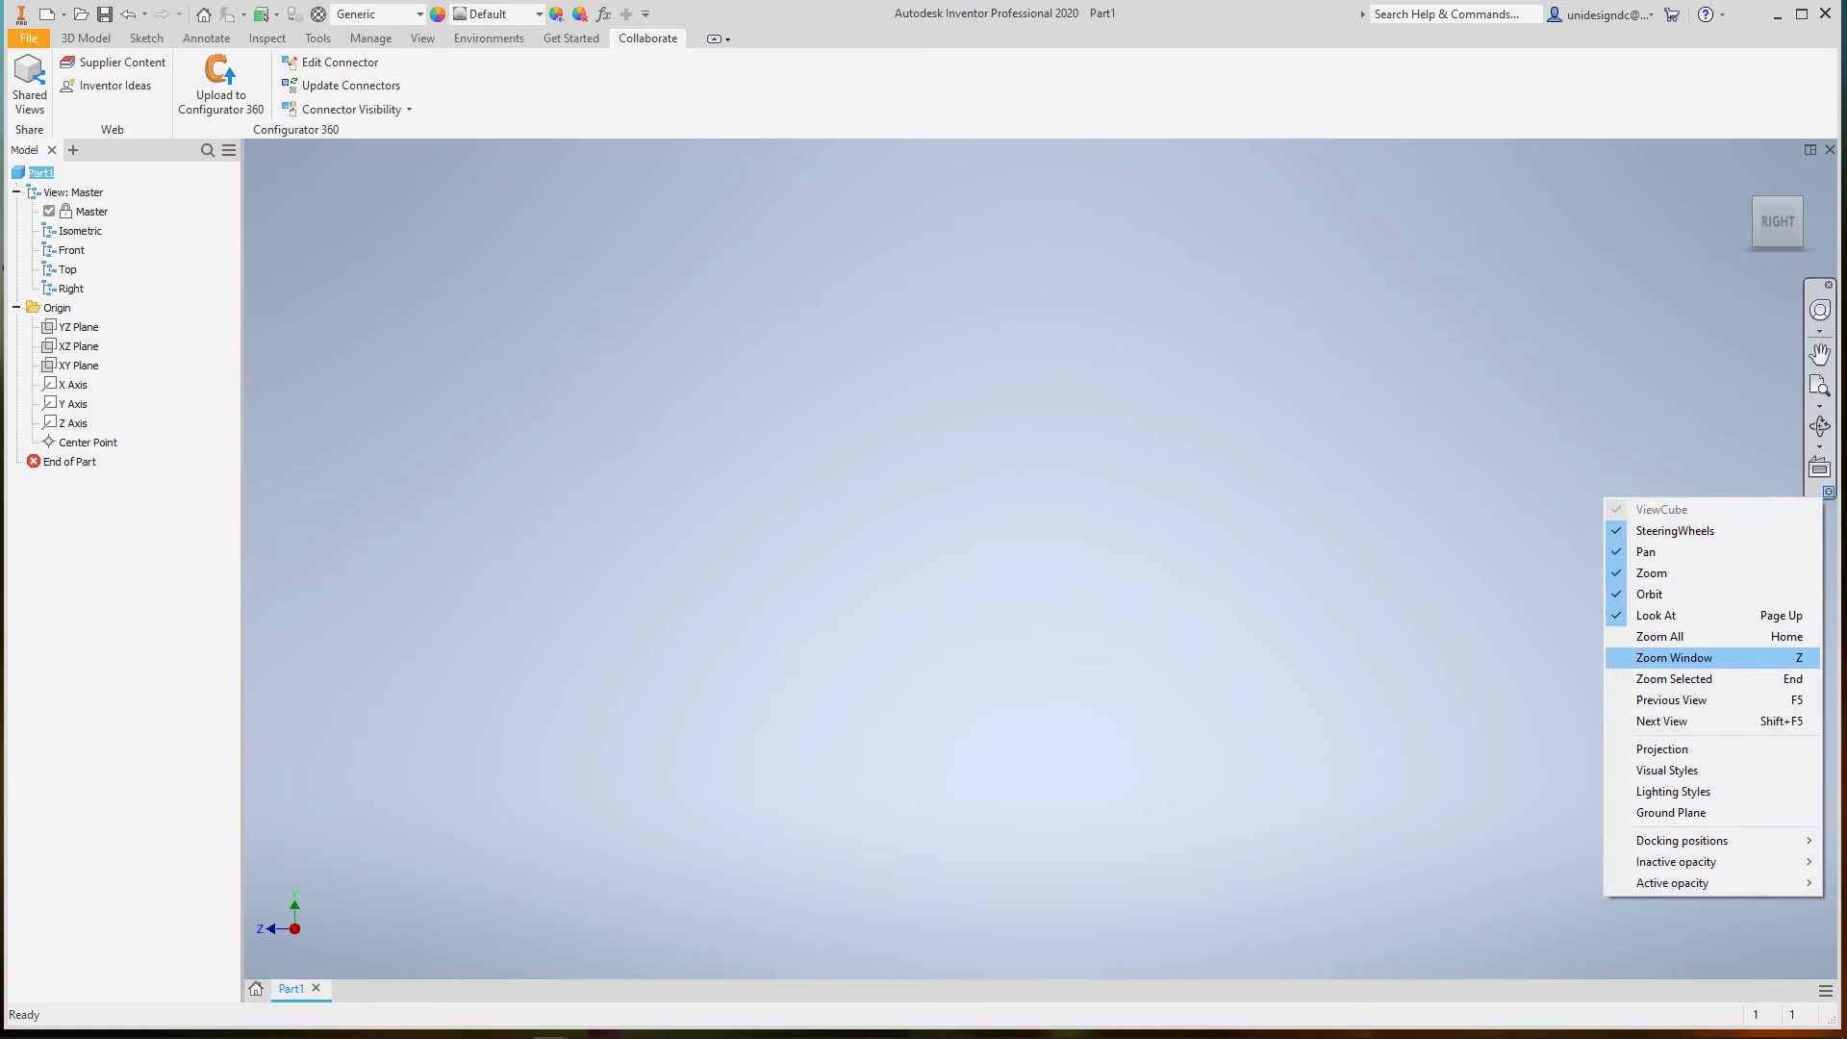
Dismiss the navigation bar's tool list, leaving the right-side view of Part1
key("Escape")
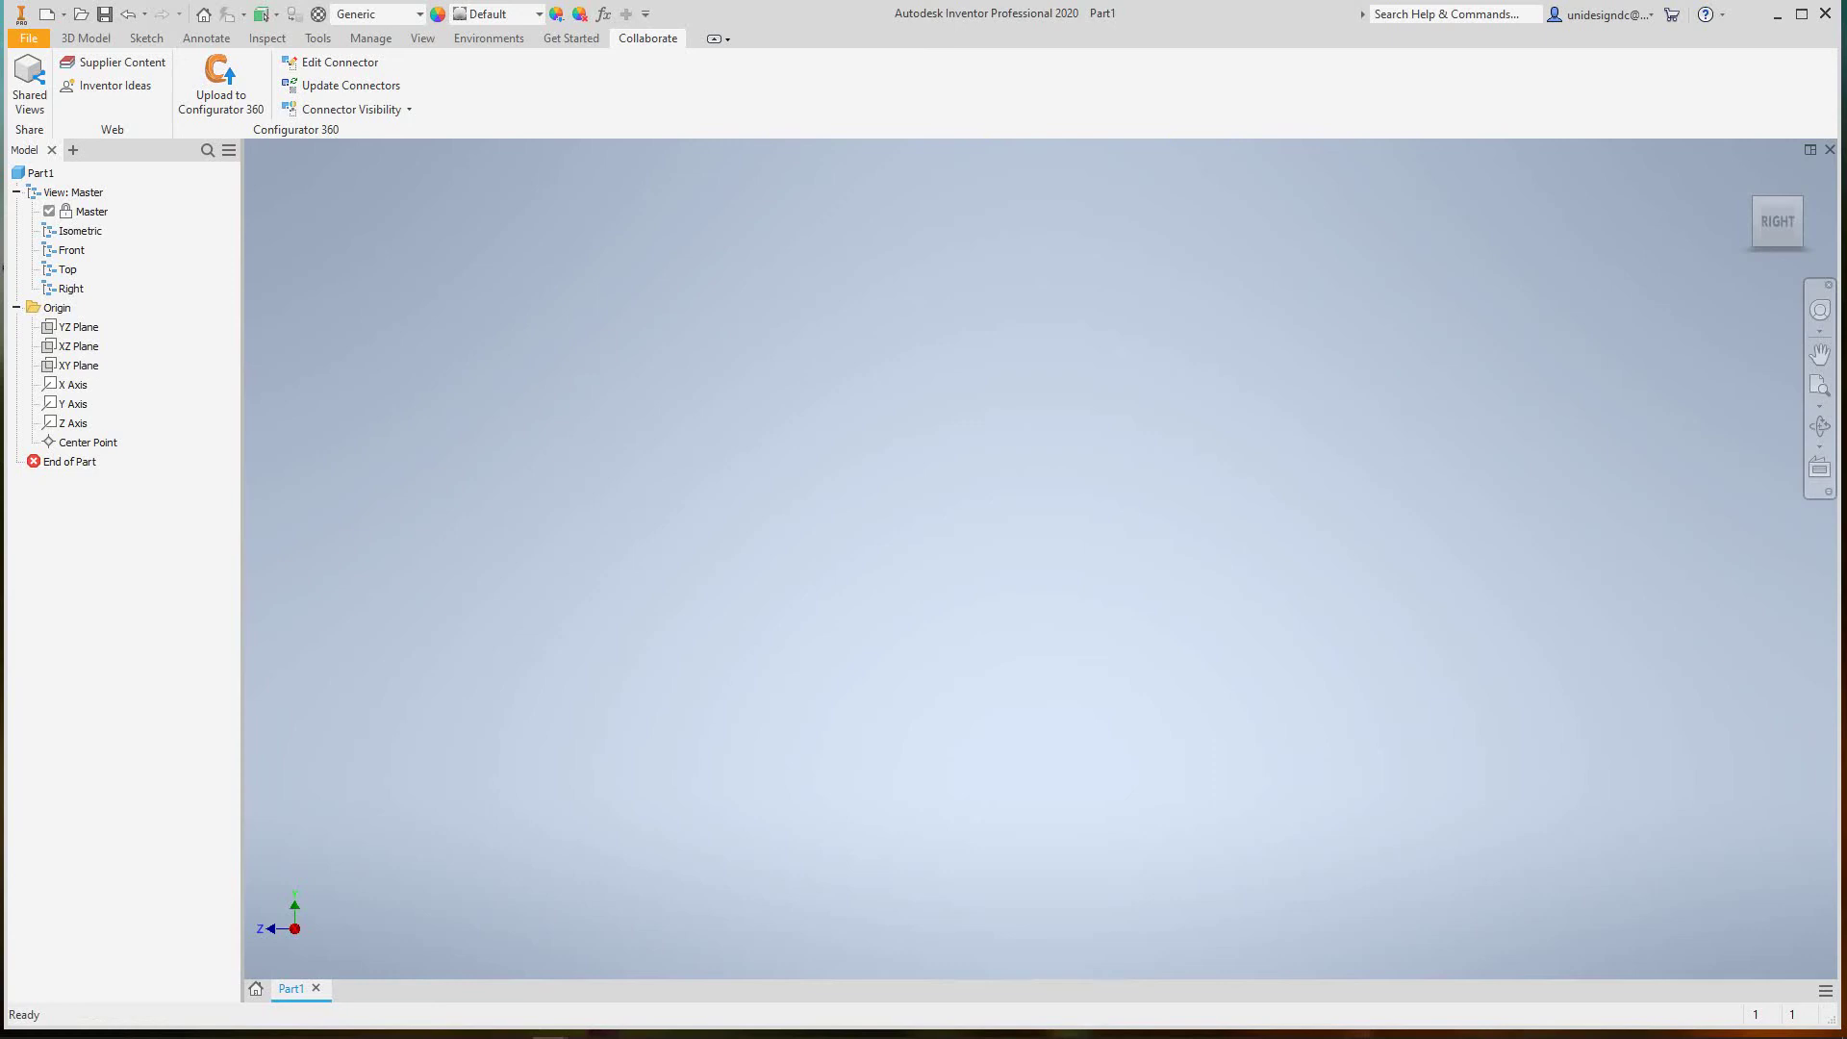
Show the right-click marking menu in the canvas twice, dismissing it each time with Esc
right_click(1100, 501)
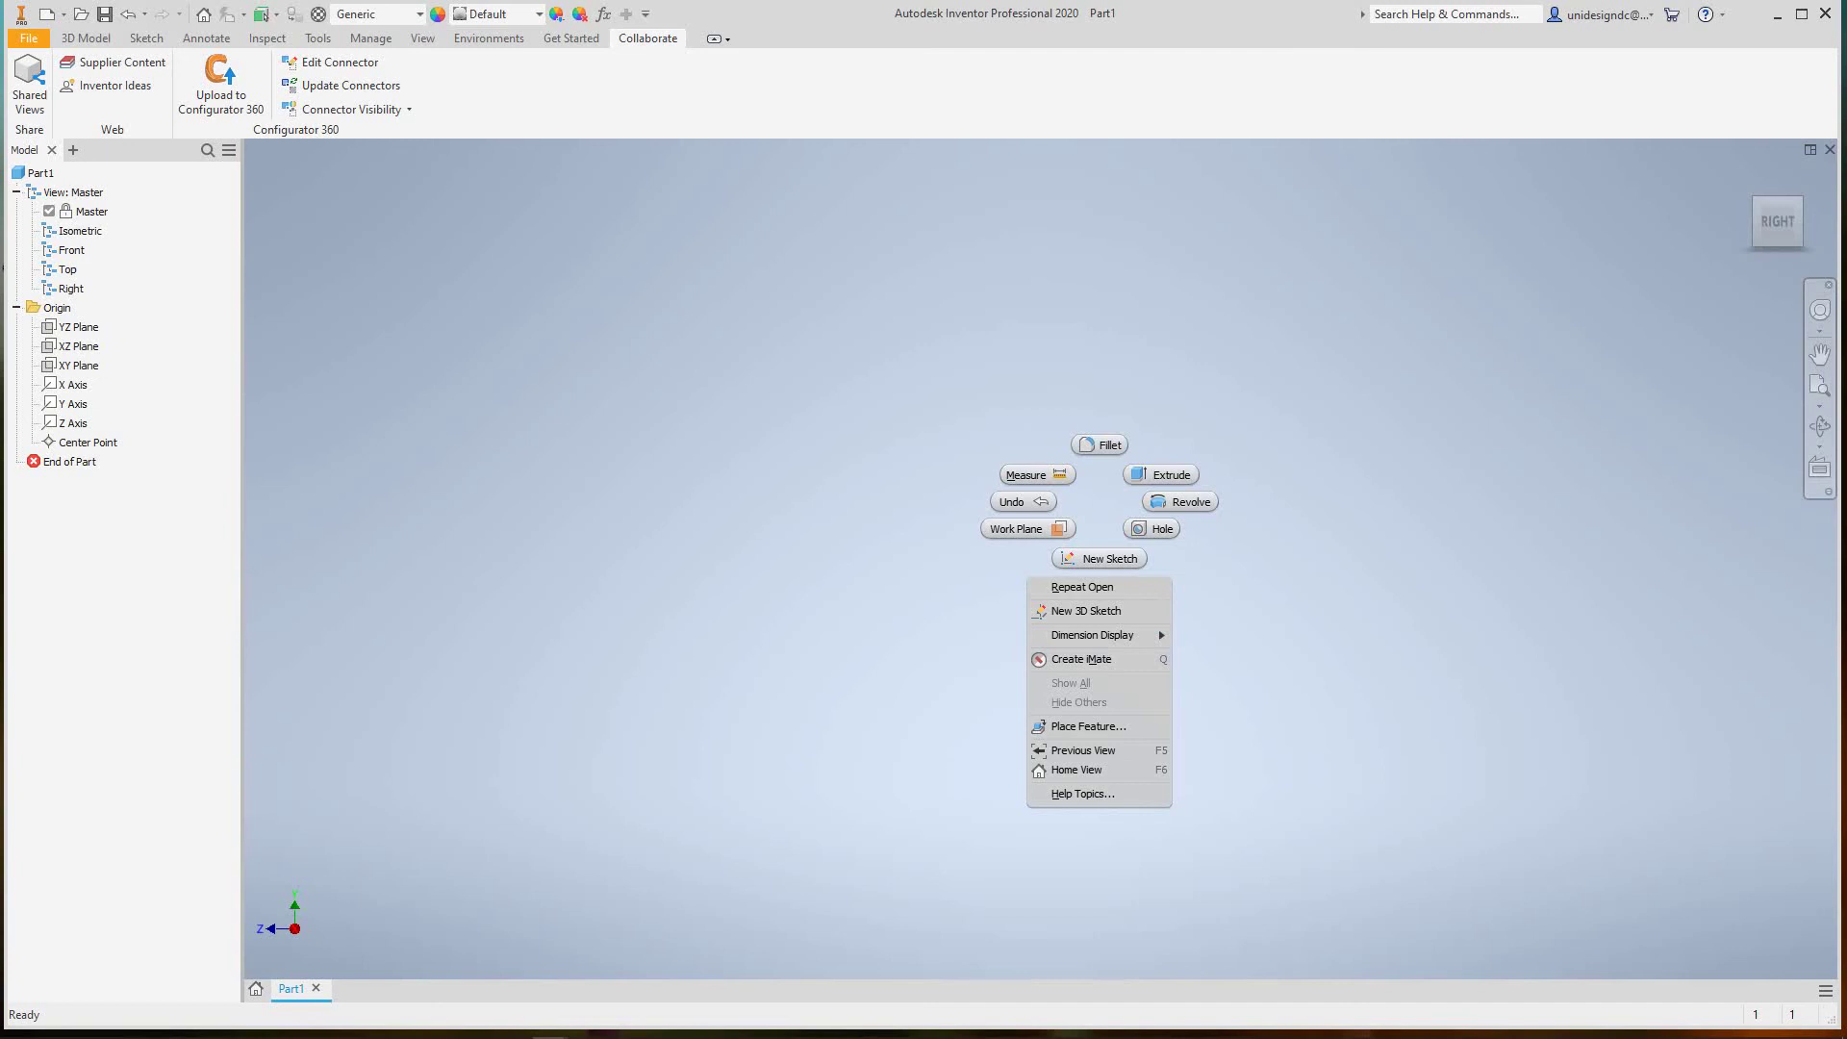
key("Escape")
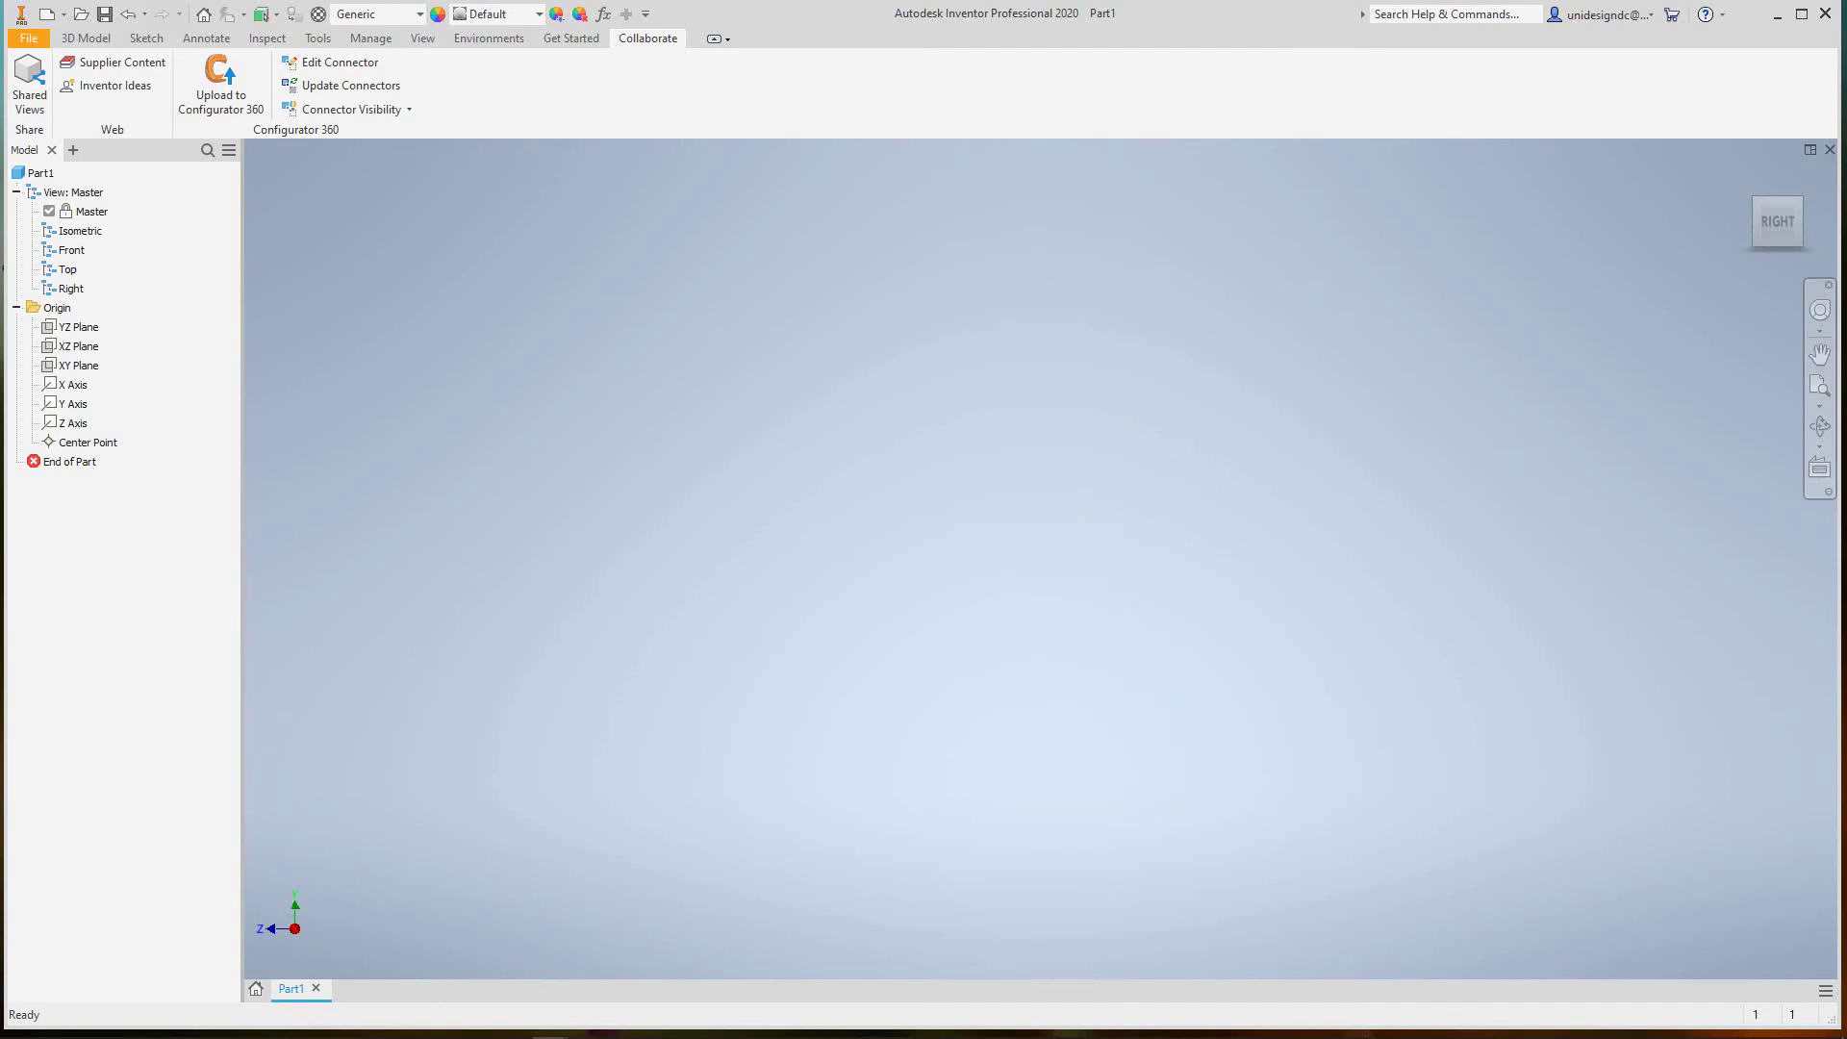
right_click(954, 385)
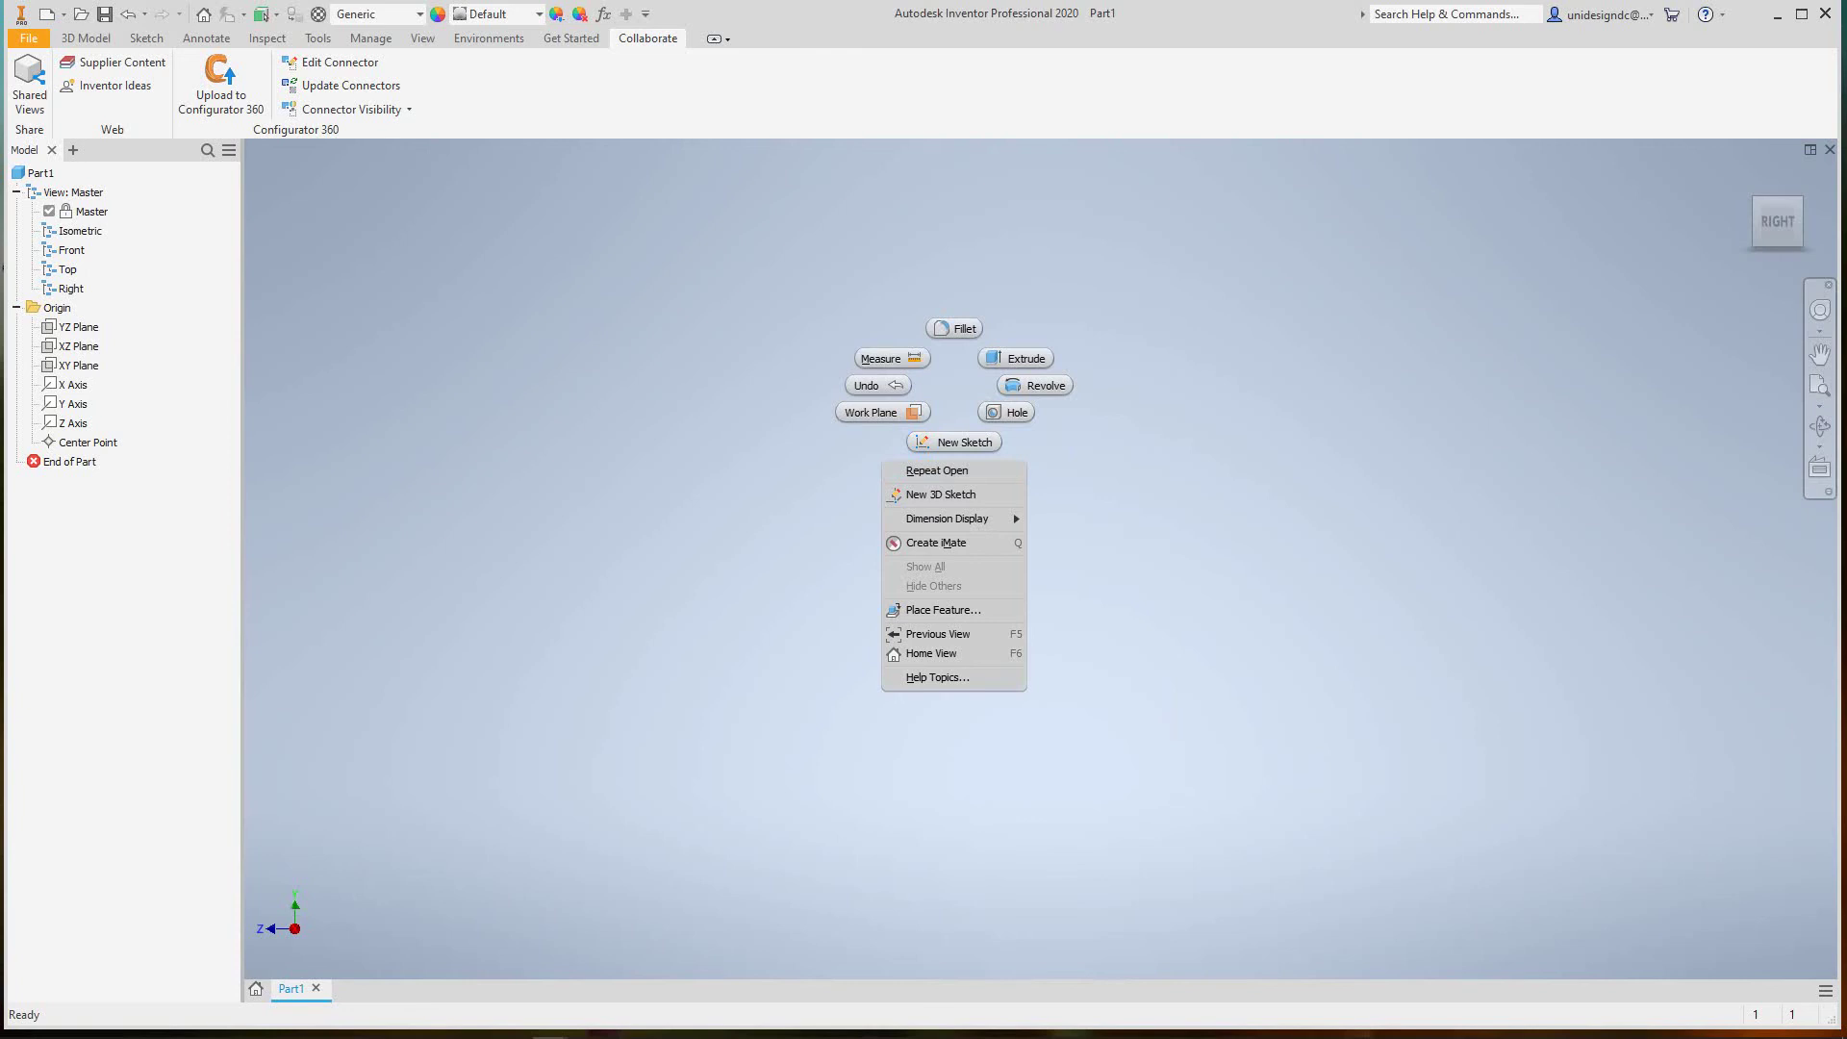
key("Escape")
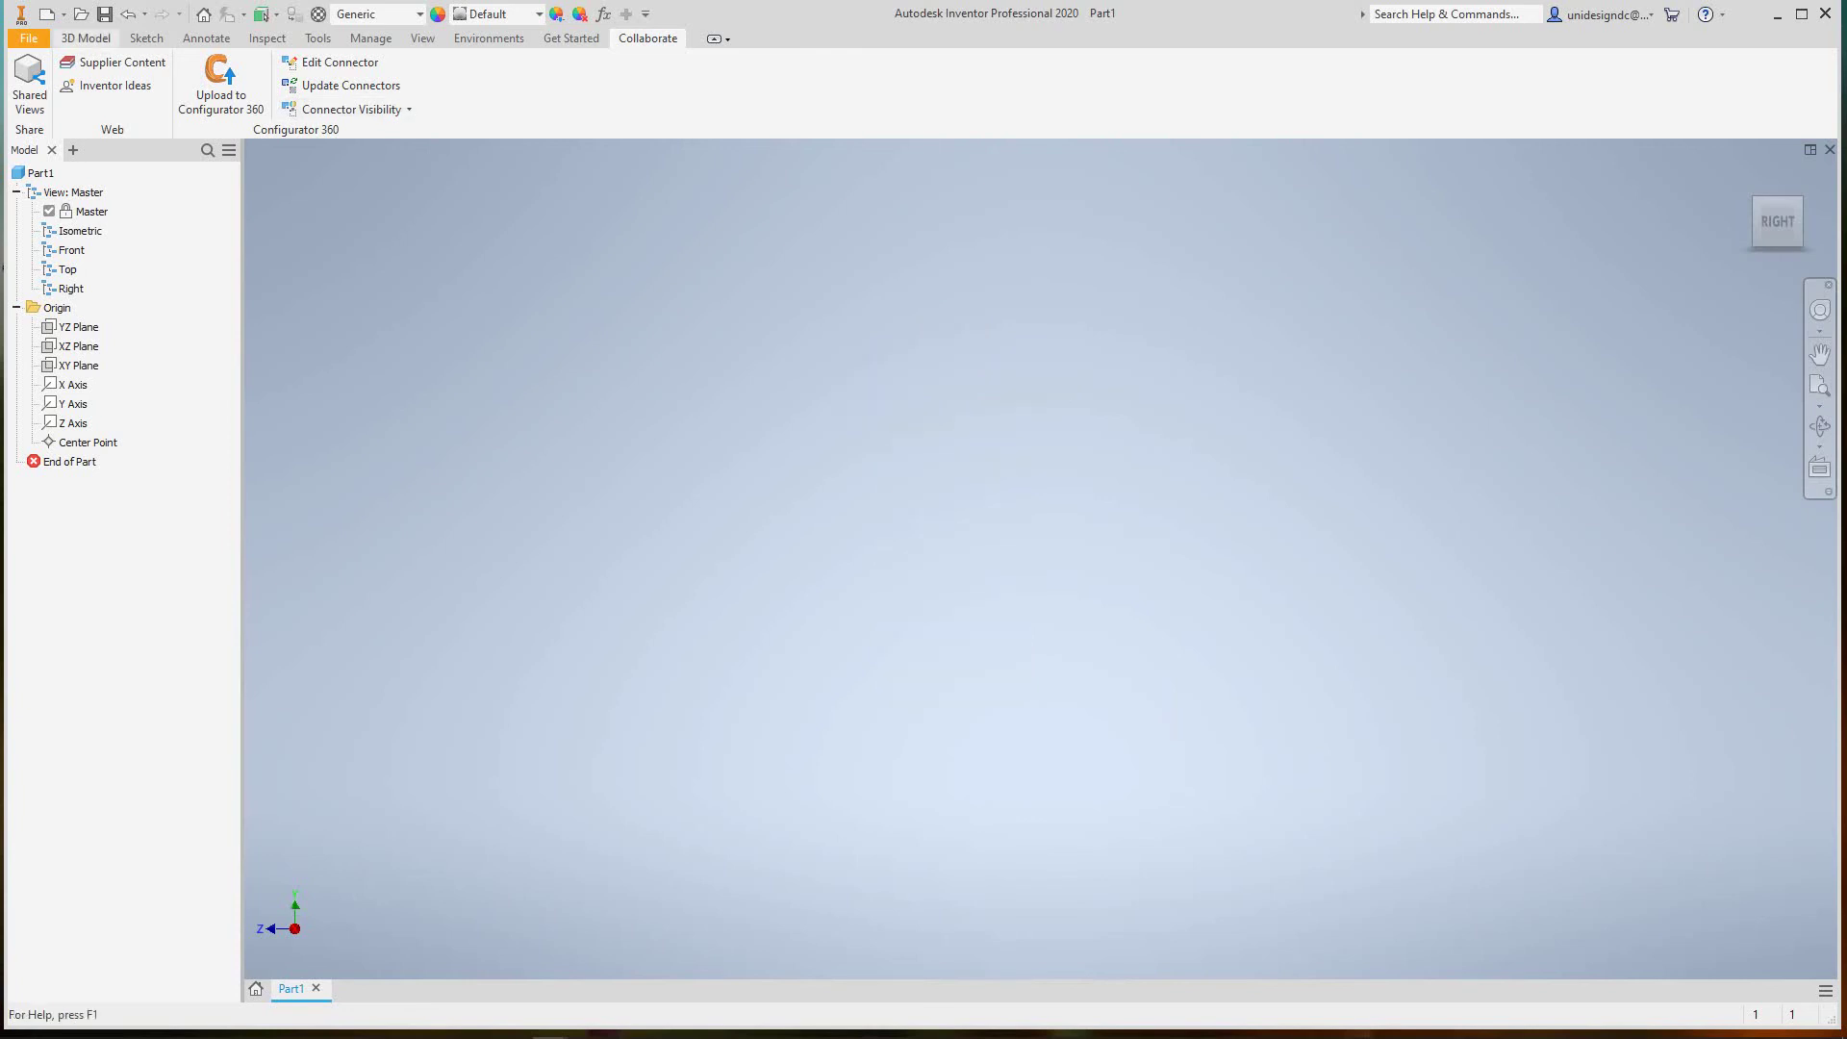
Browse the General and Part pages of Application Options, then close it without changes
left_click(29, 37)
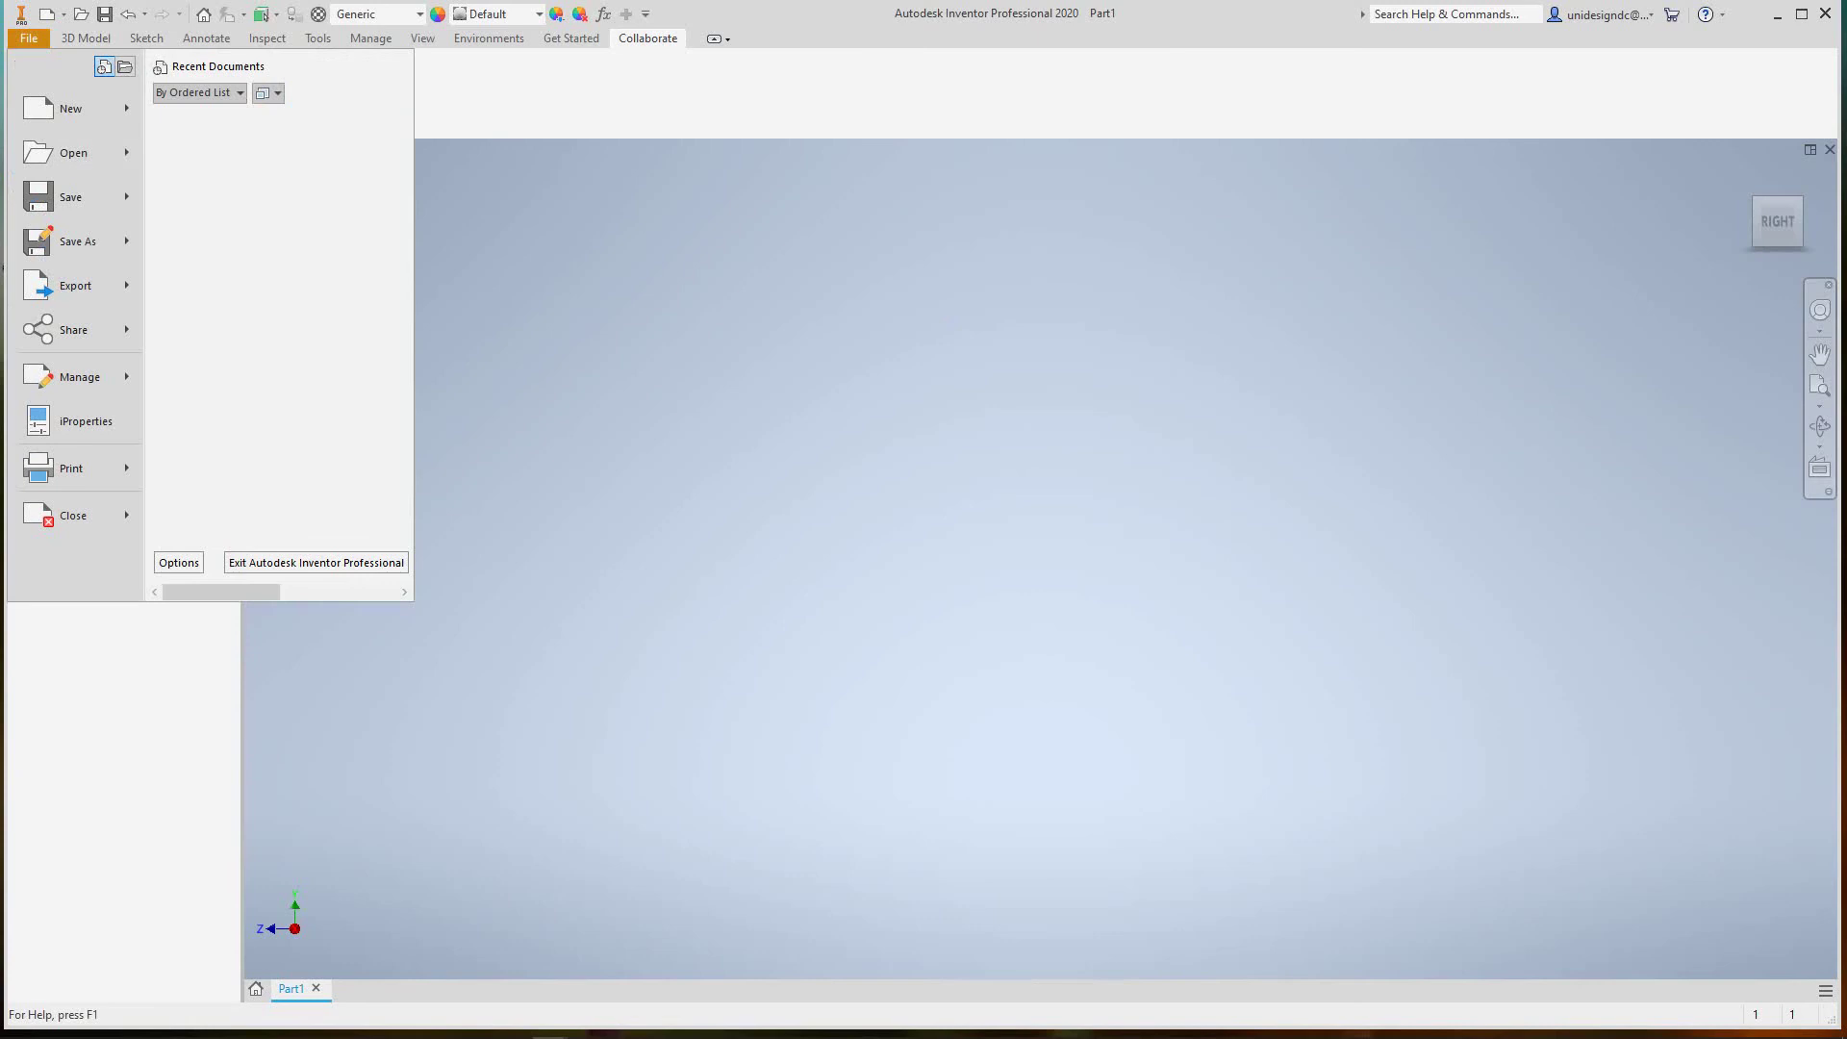
left_click(179, 562)
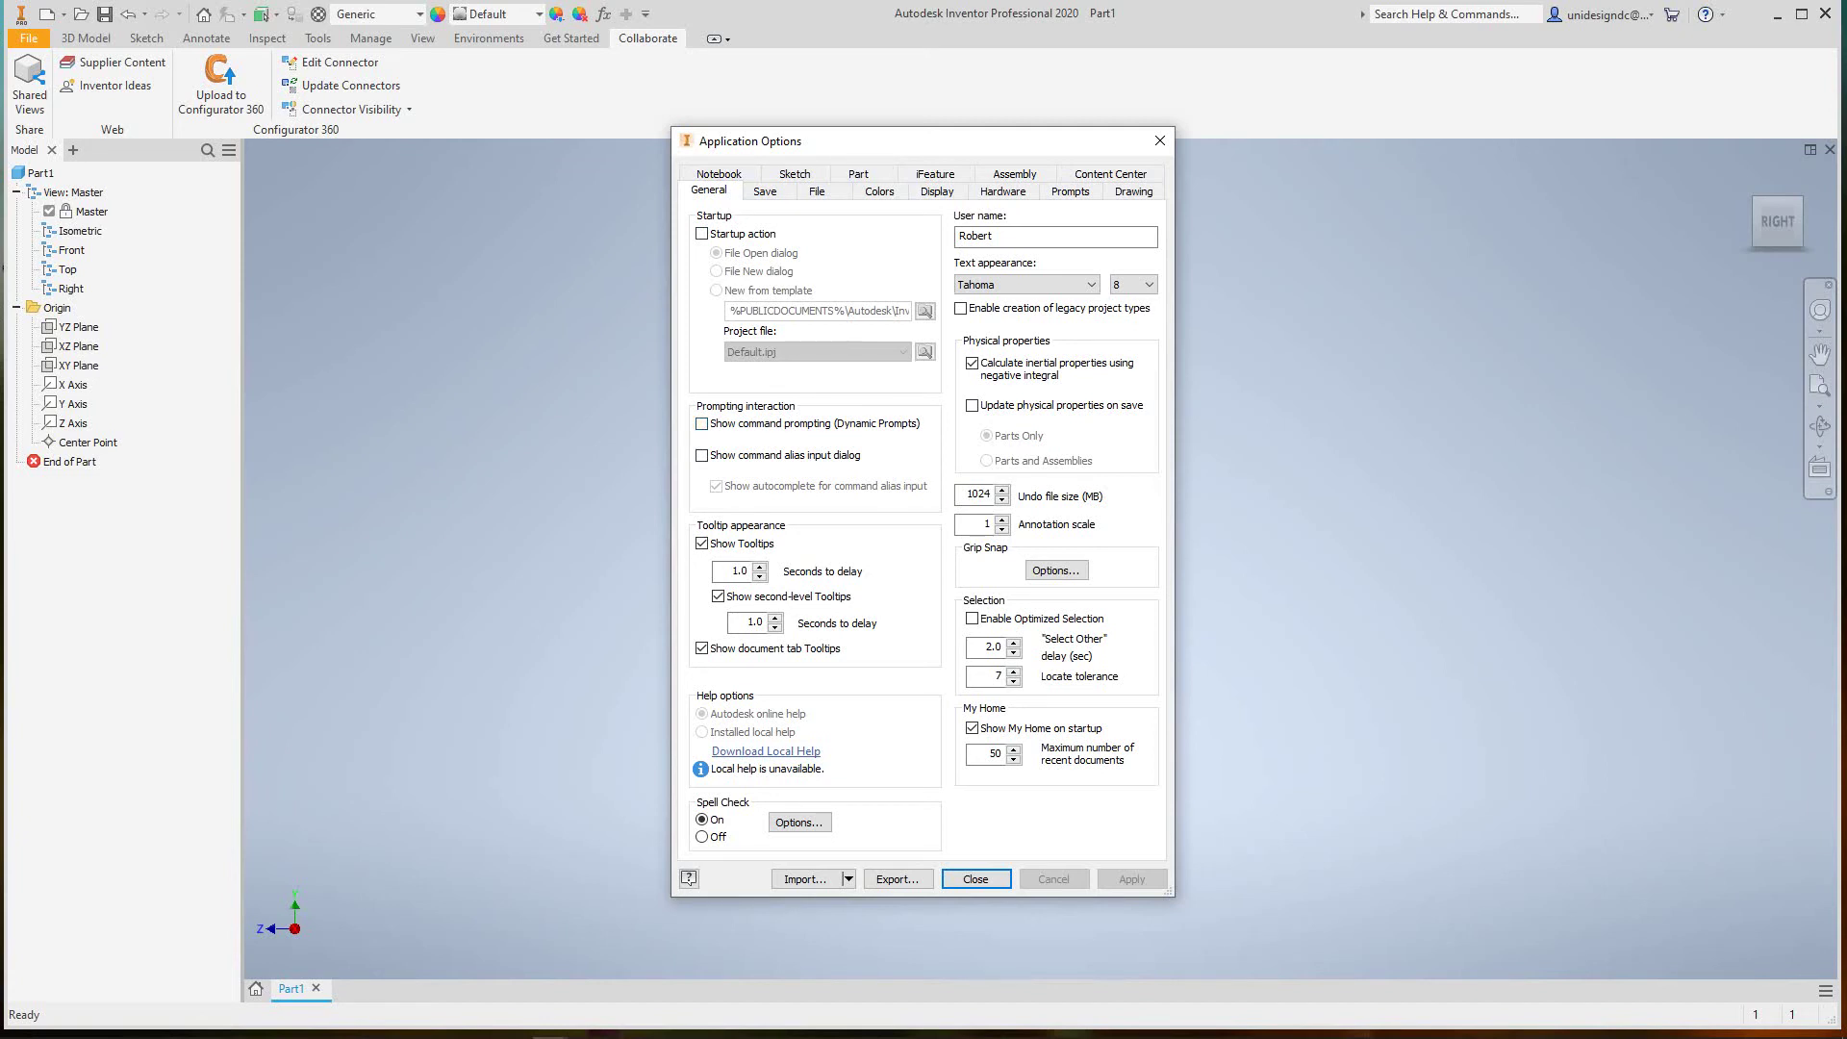
left_click(858, 174)
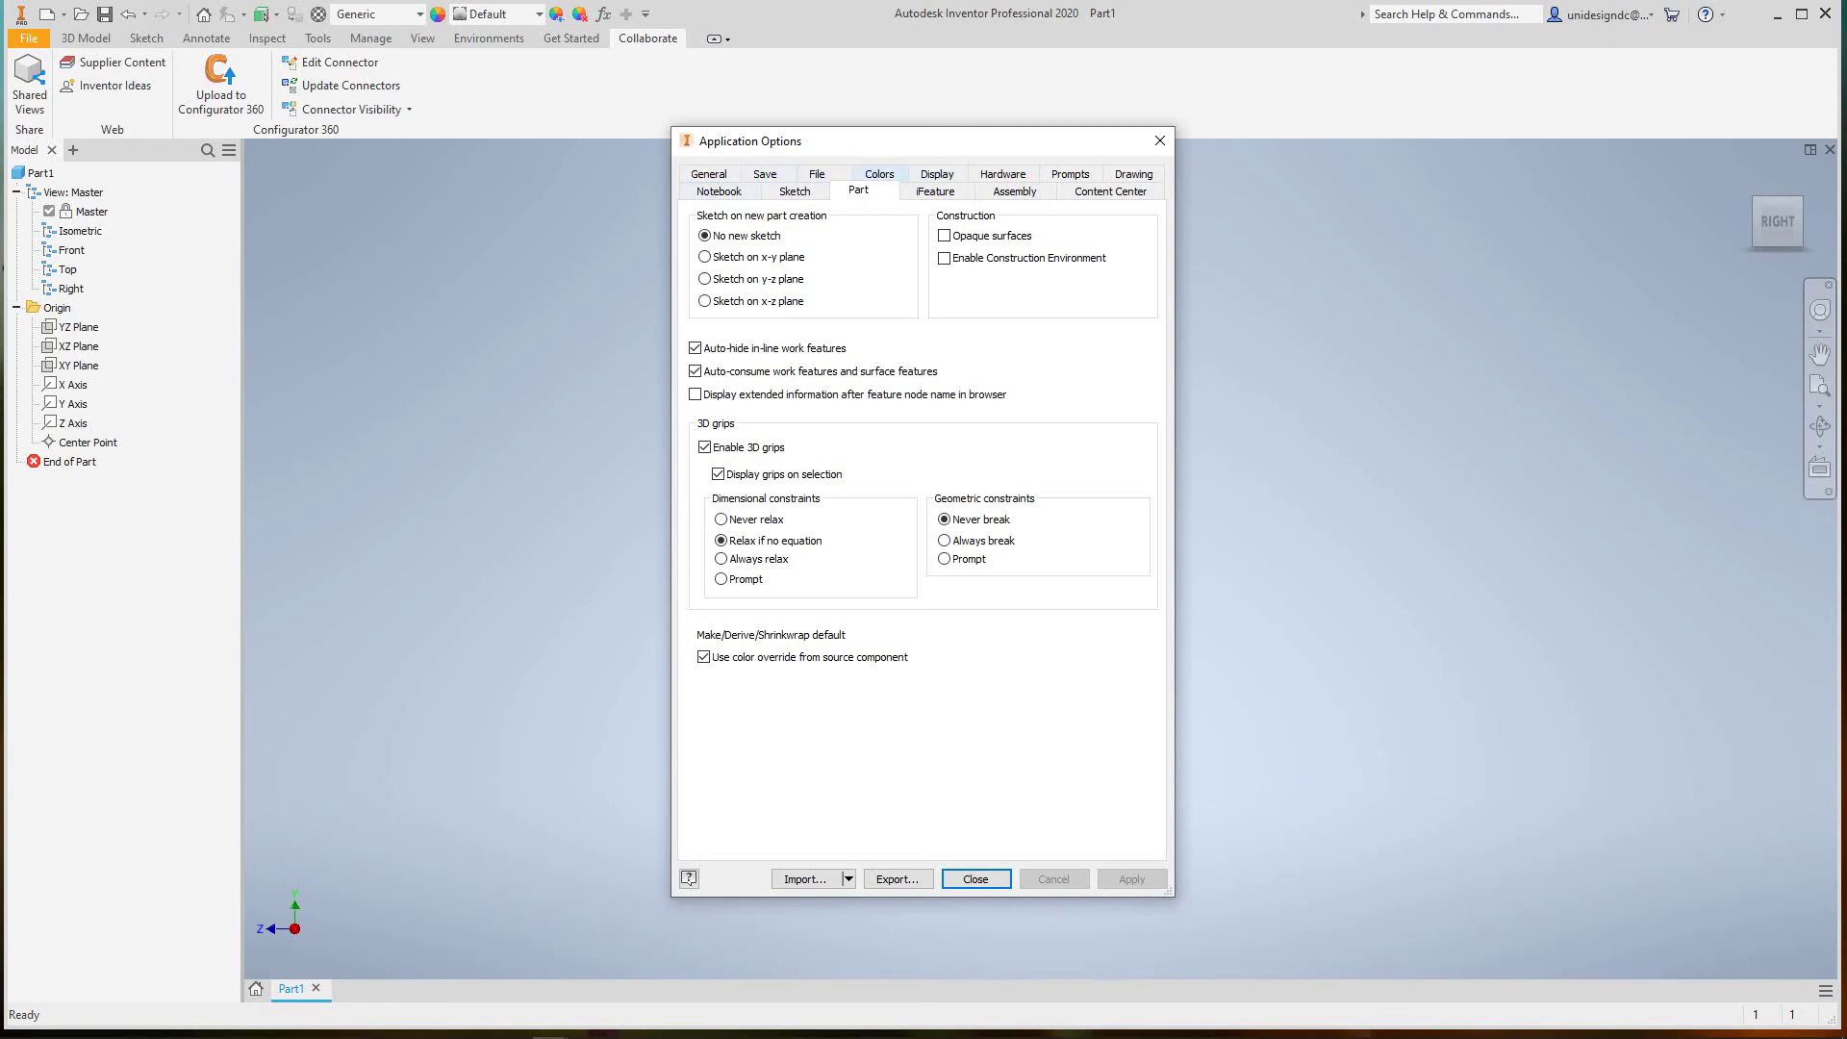
left_click(712, 174)
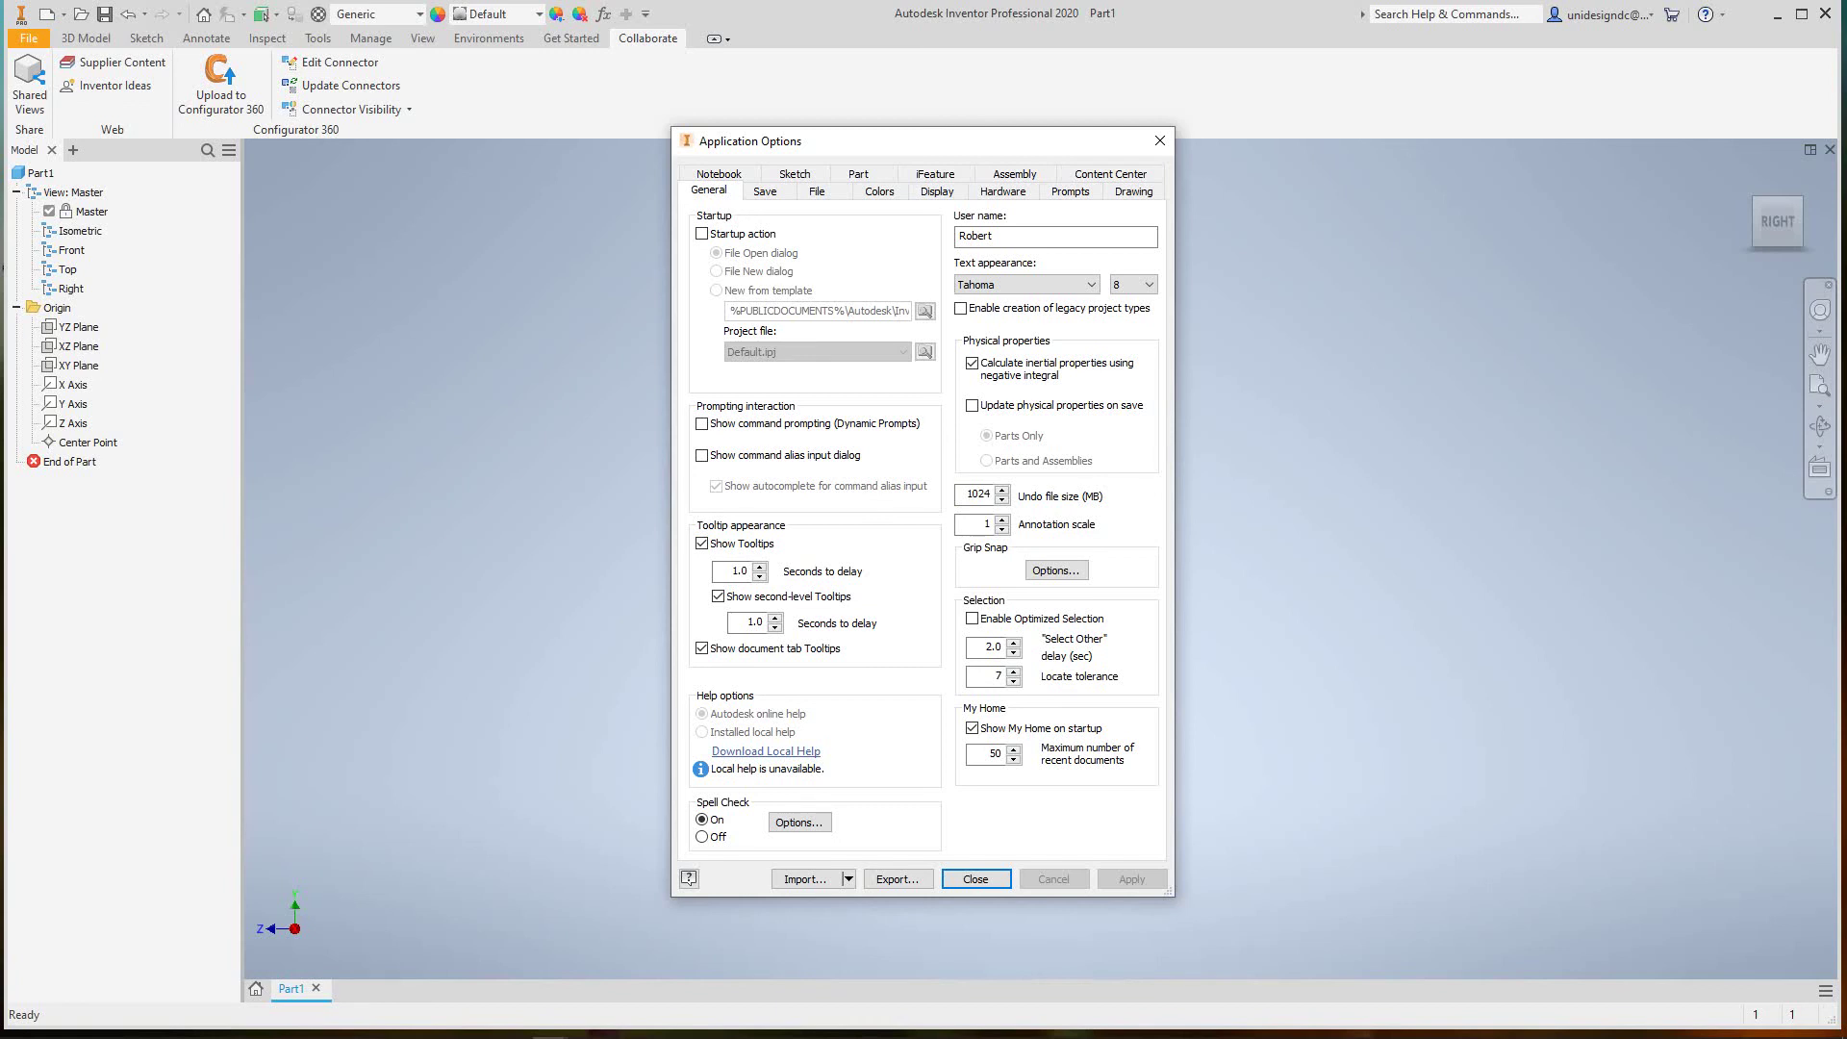
key("Return")
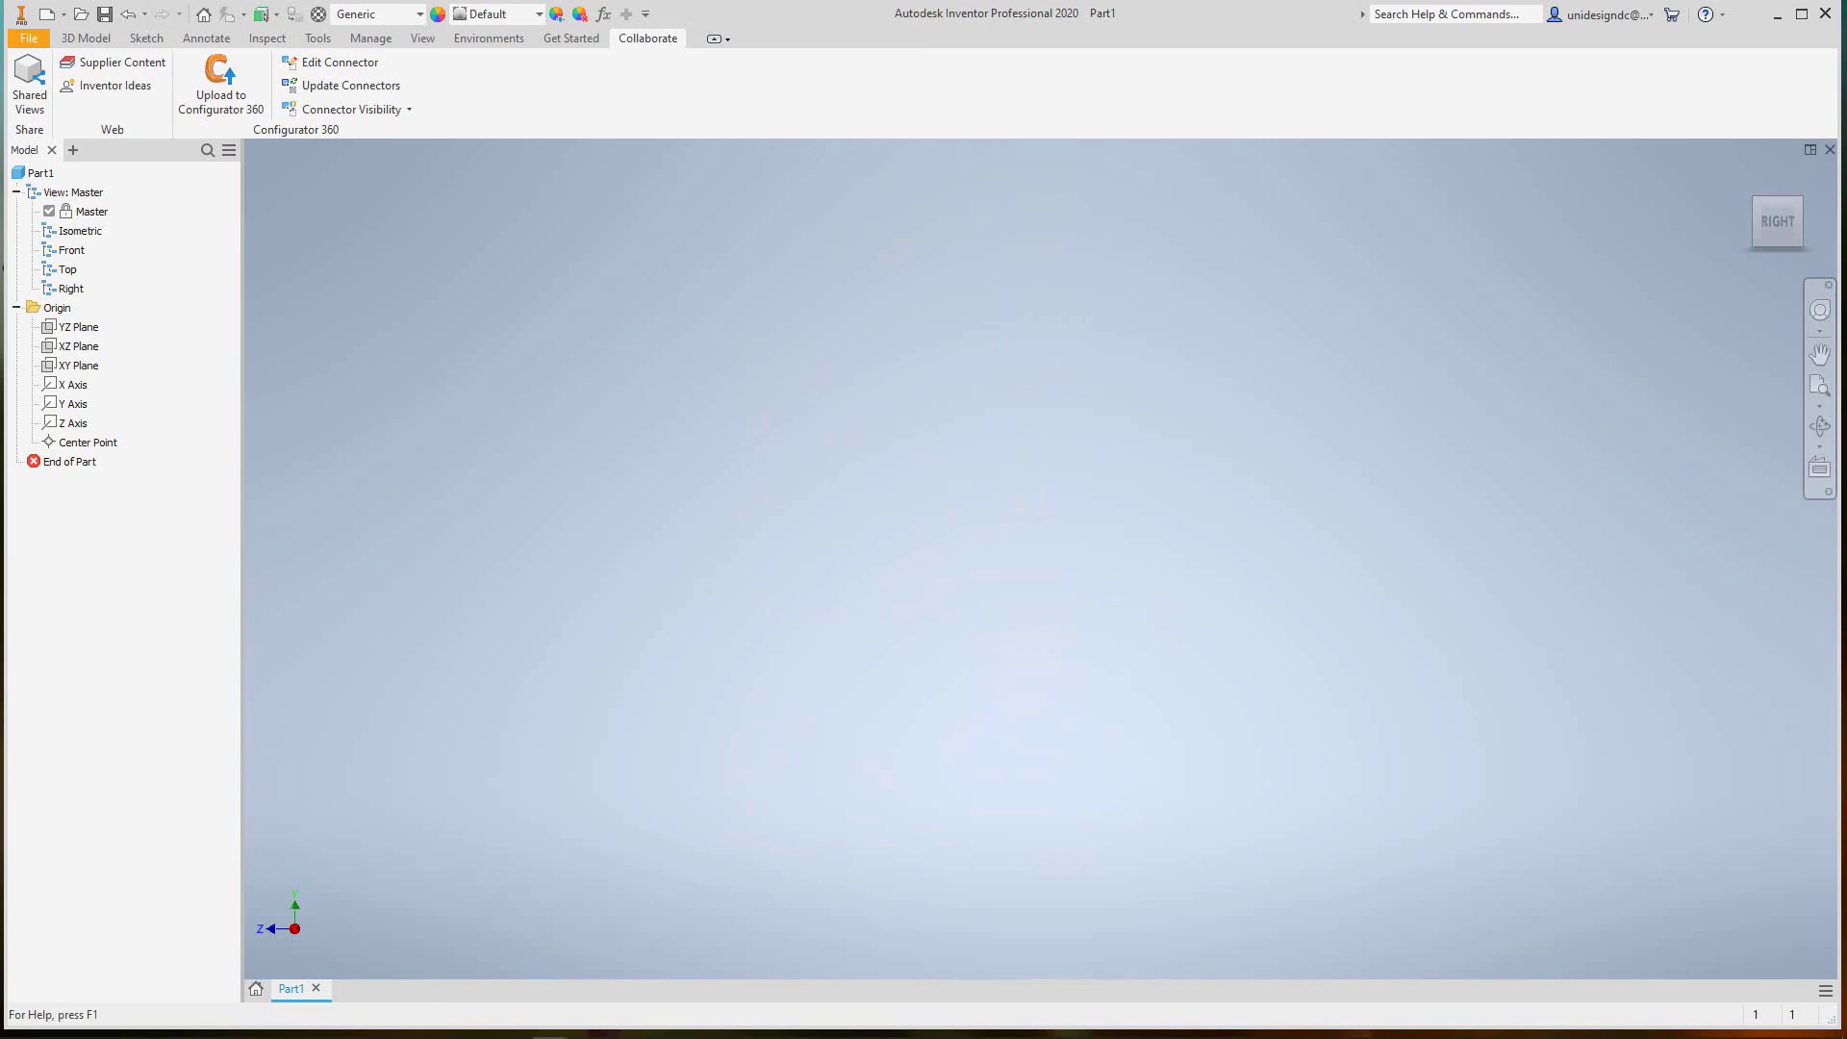
From Tools, add 2D Sketches to the User Commands panel, remove it again, and confirm
left_click(318, 38)
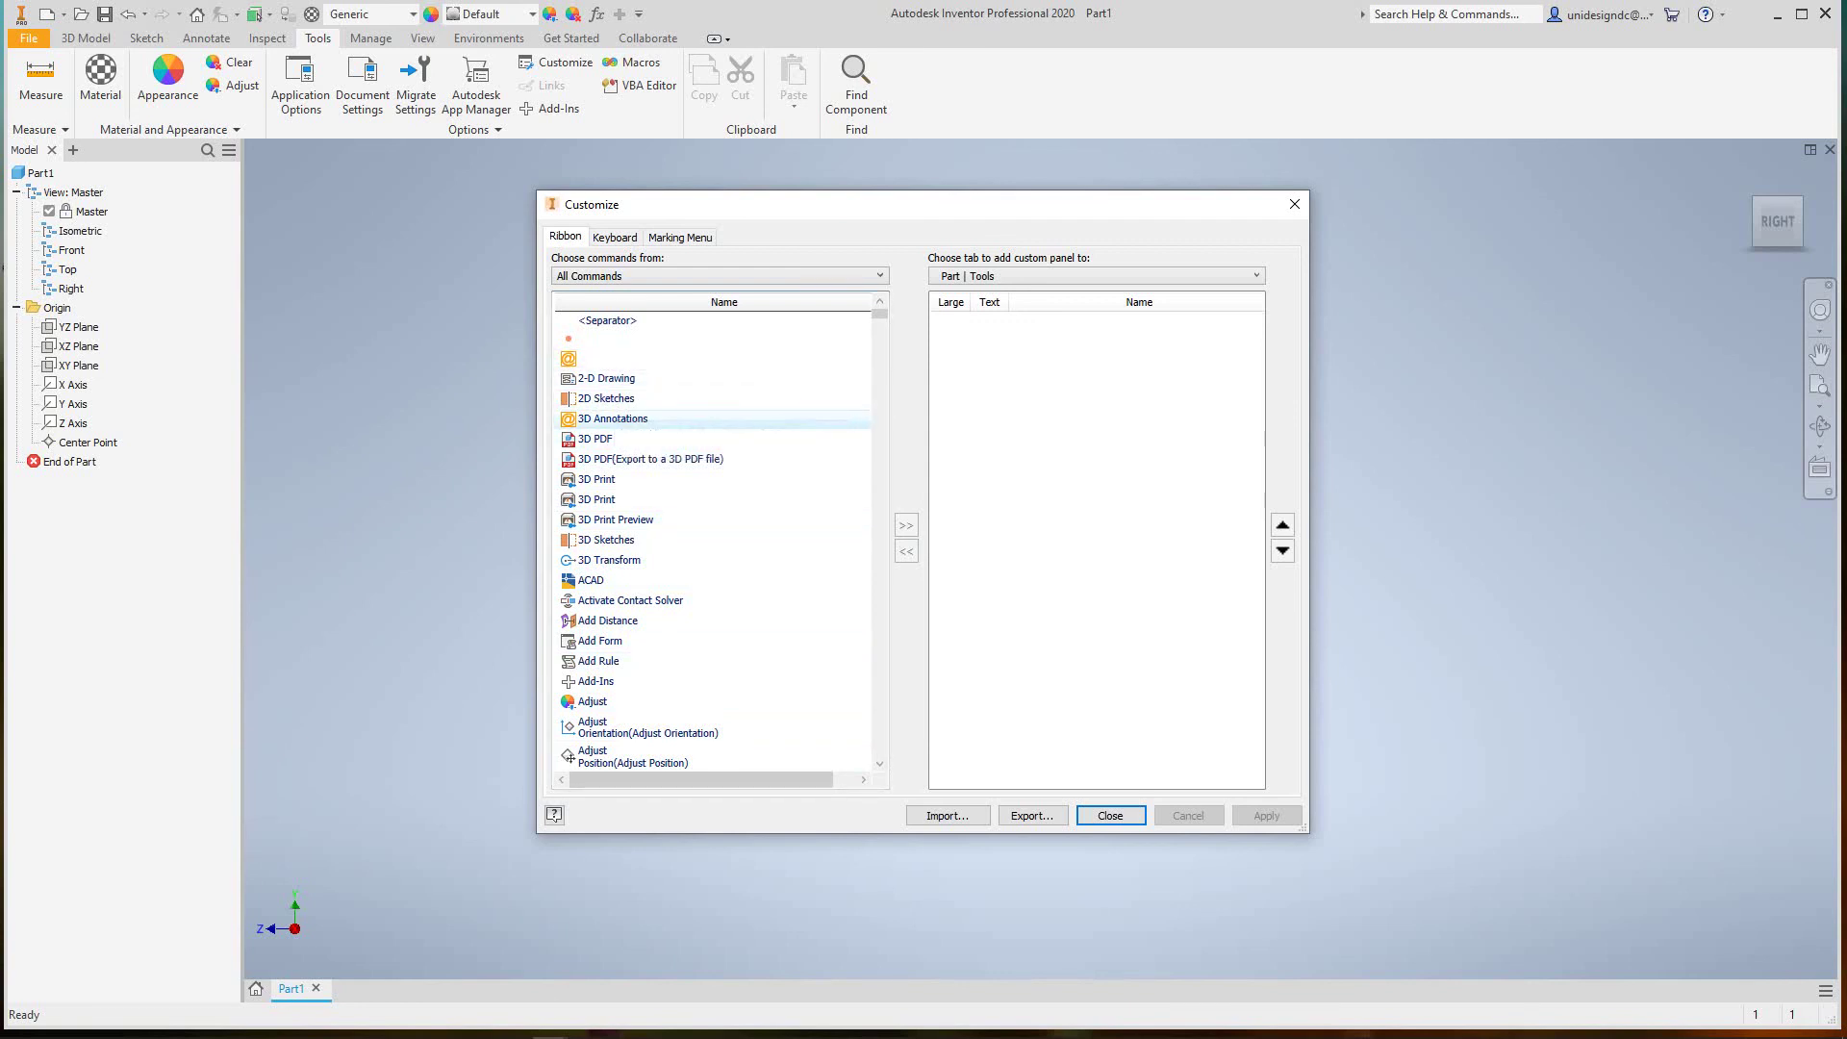
left_click(606, 398)
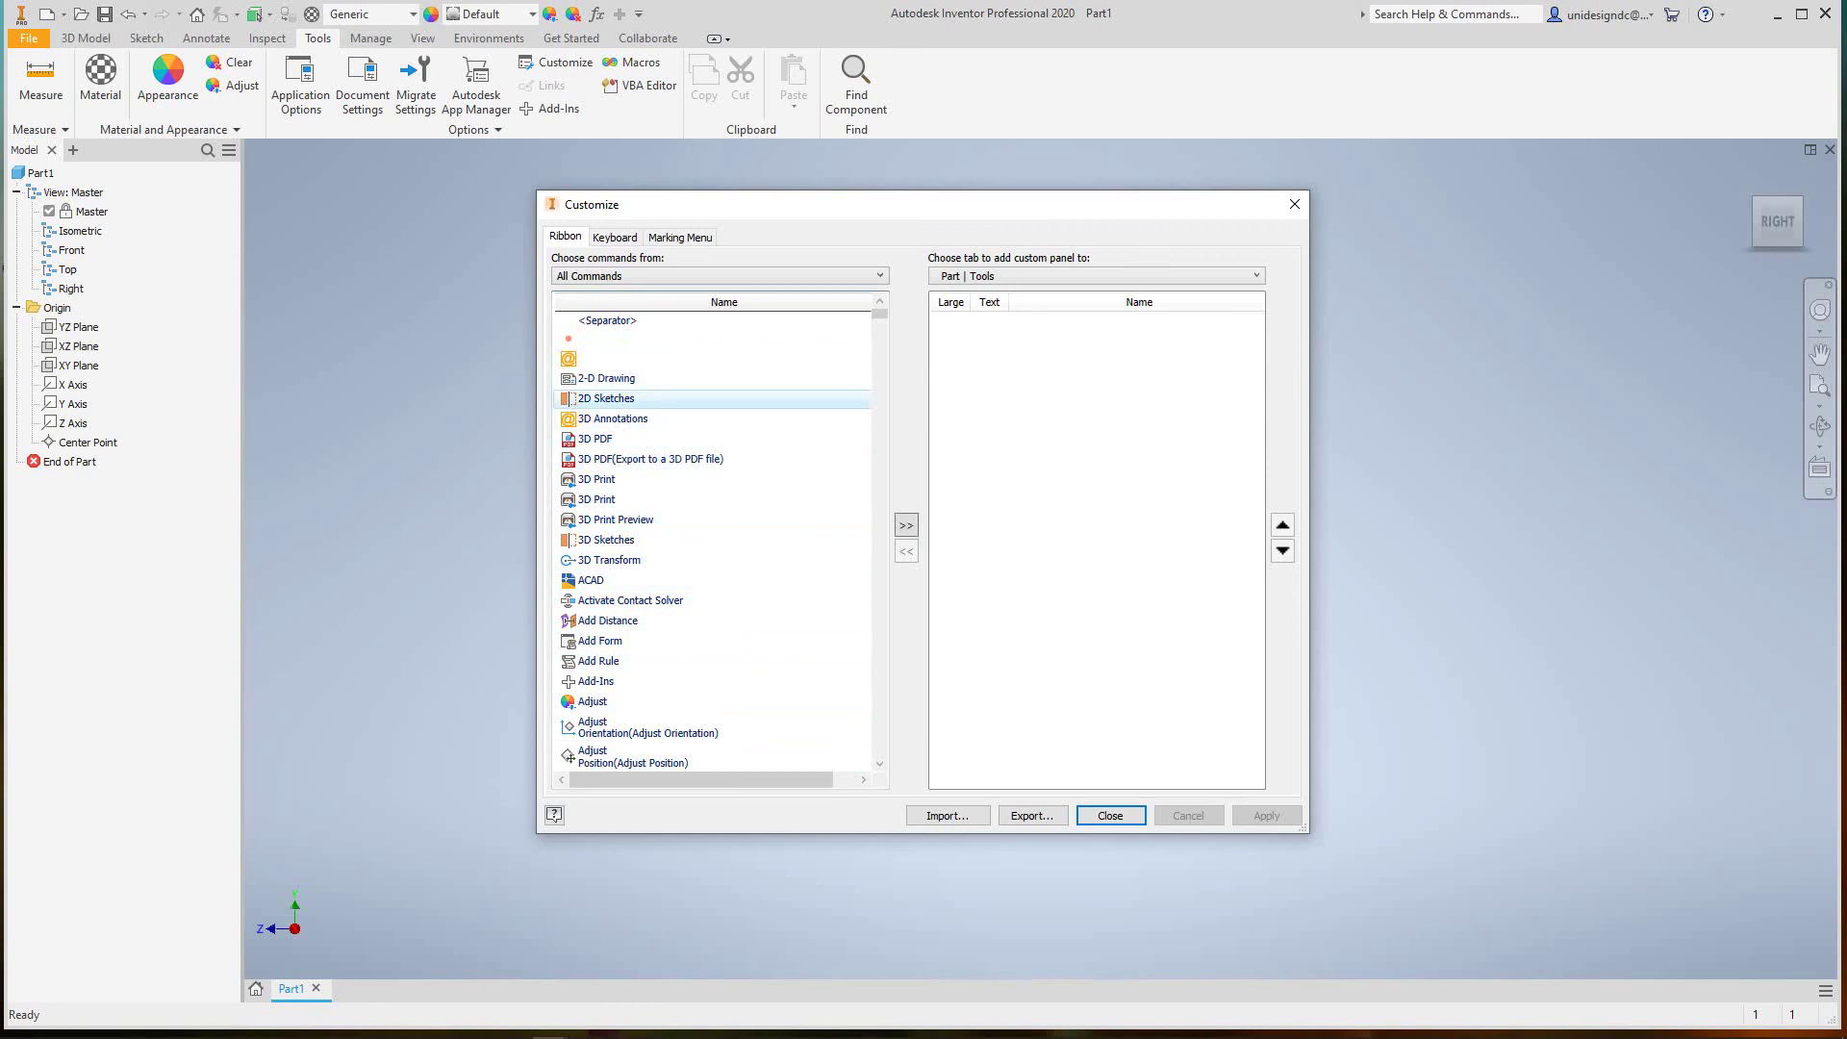
left_click(906, 525)
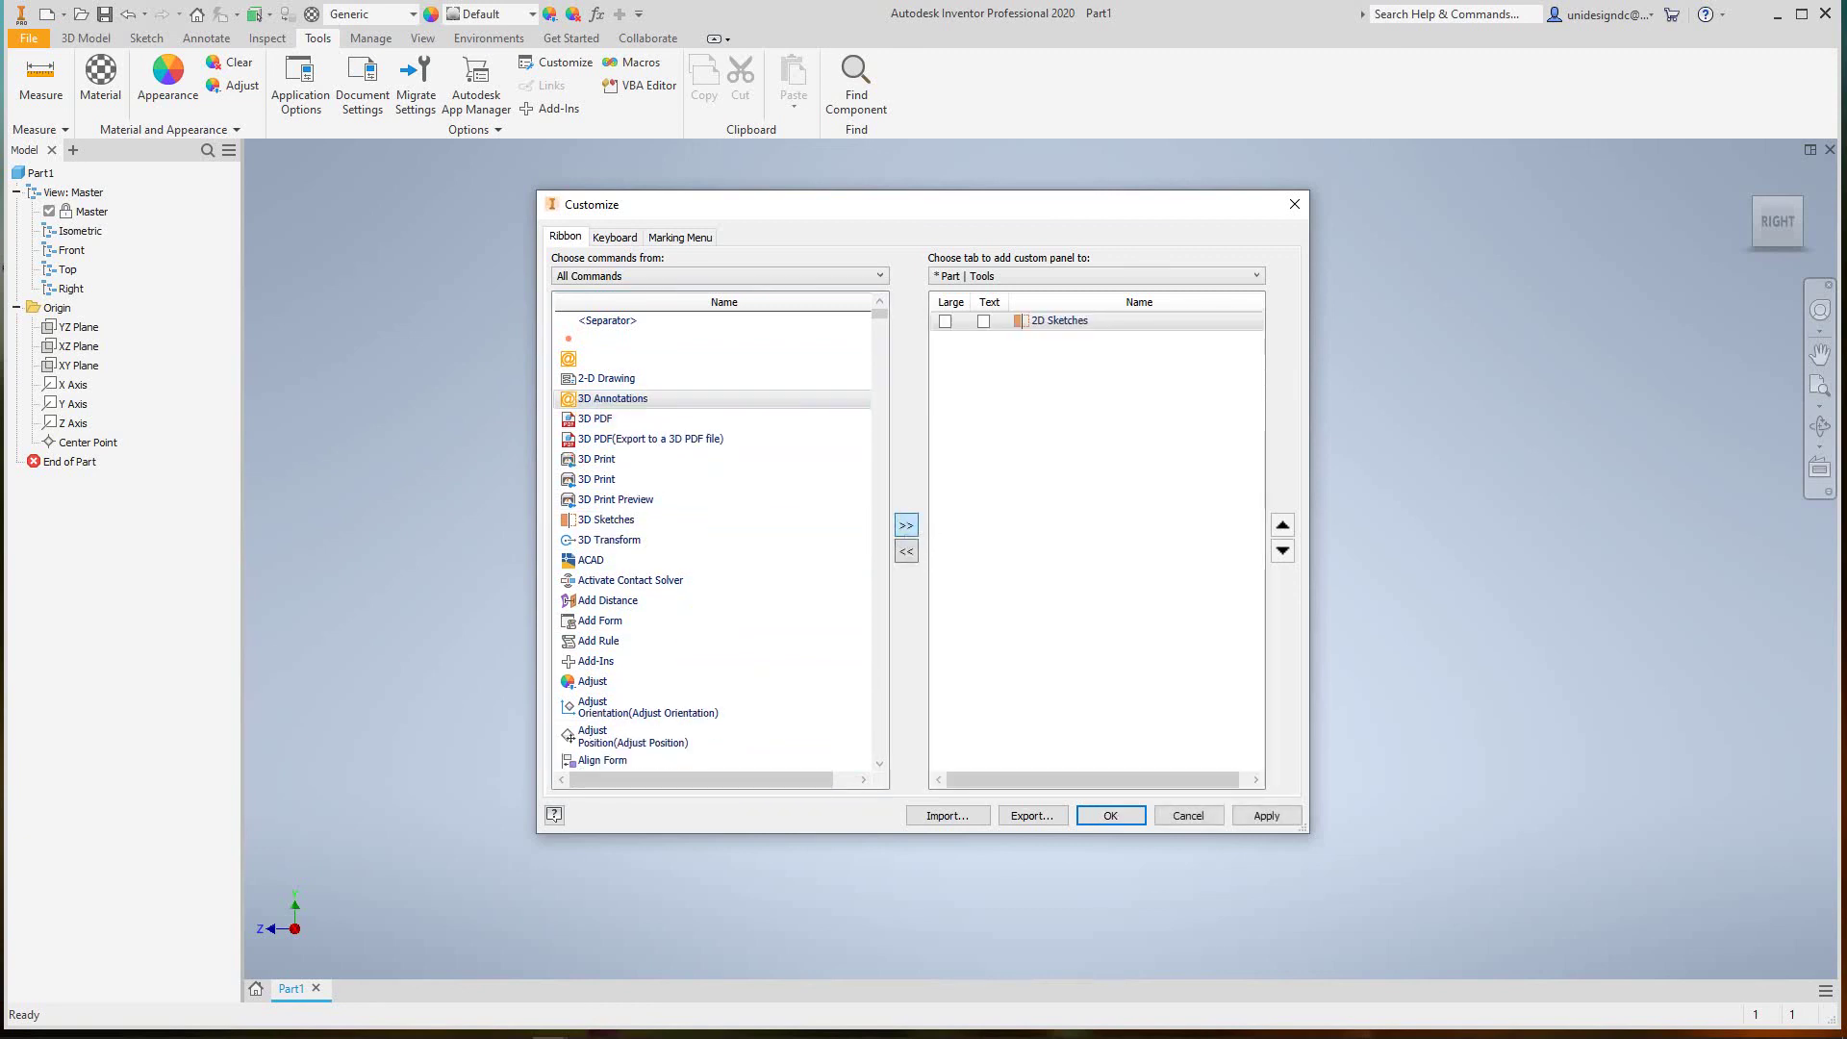
left_click(906, 551)
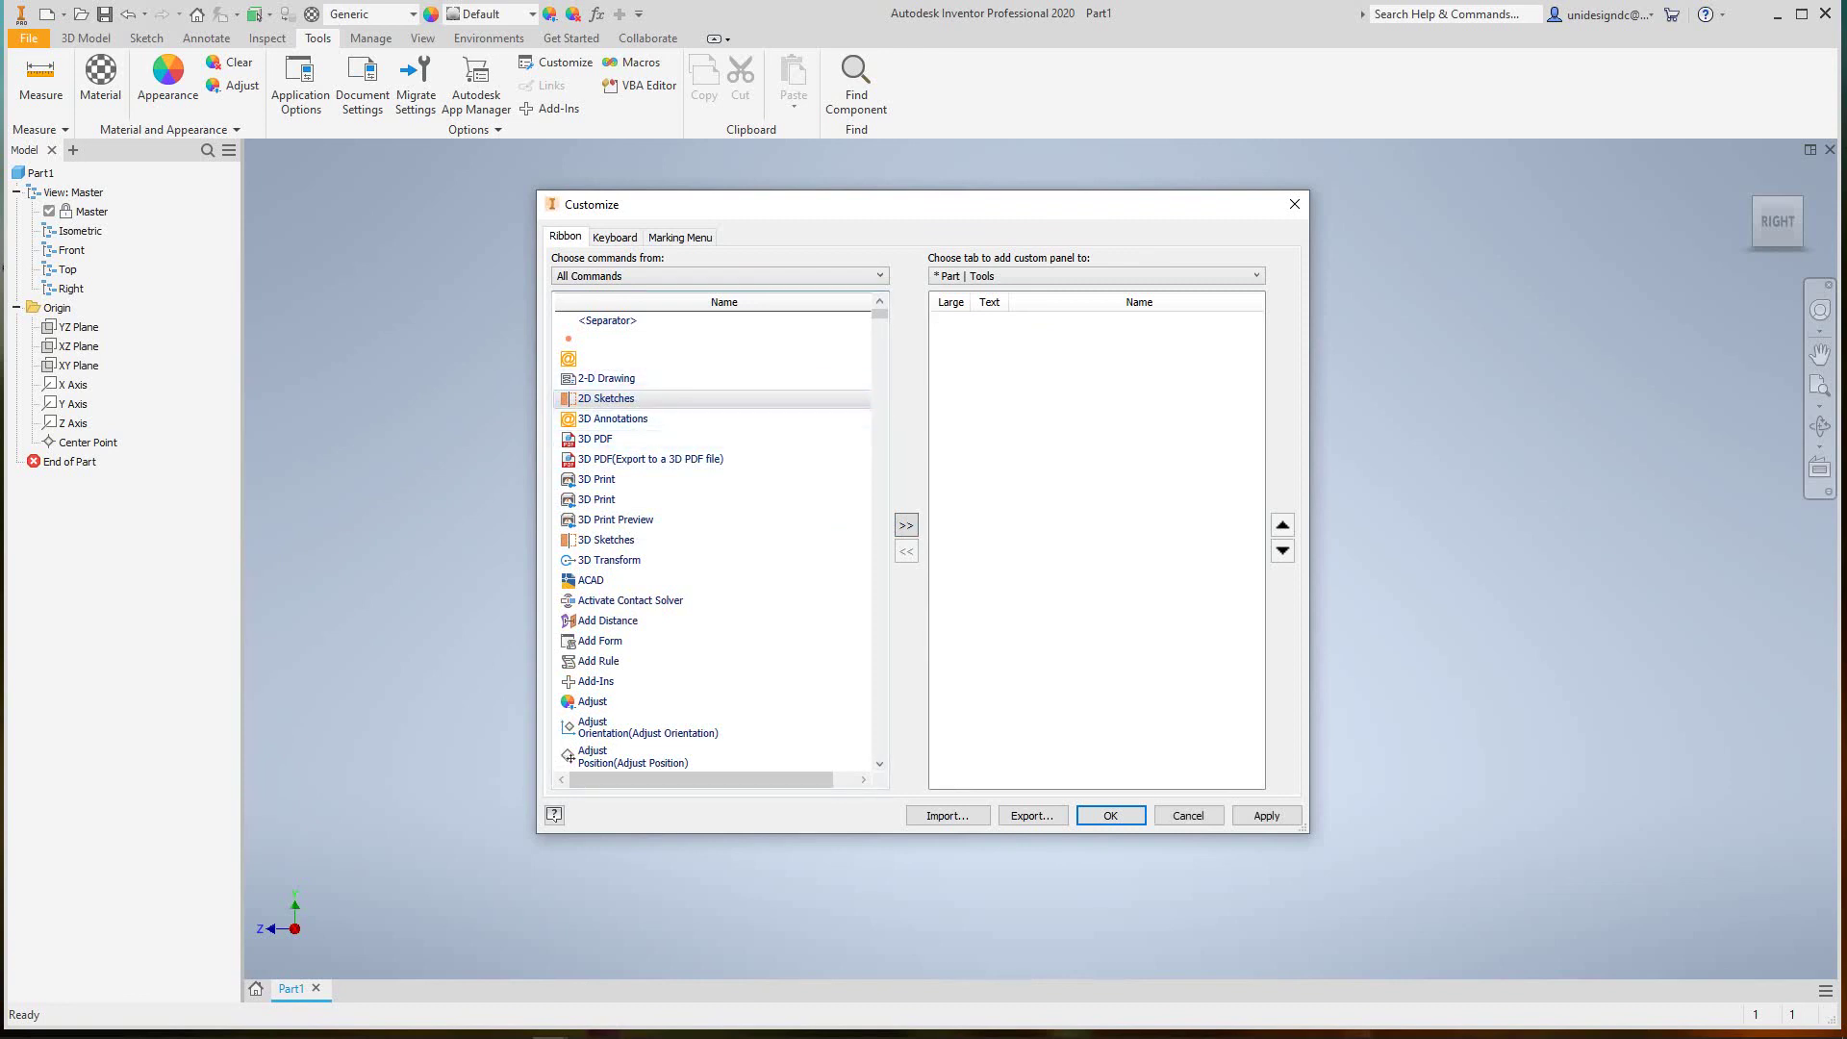
left_click(1110, 815)
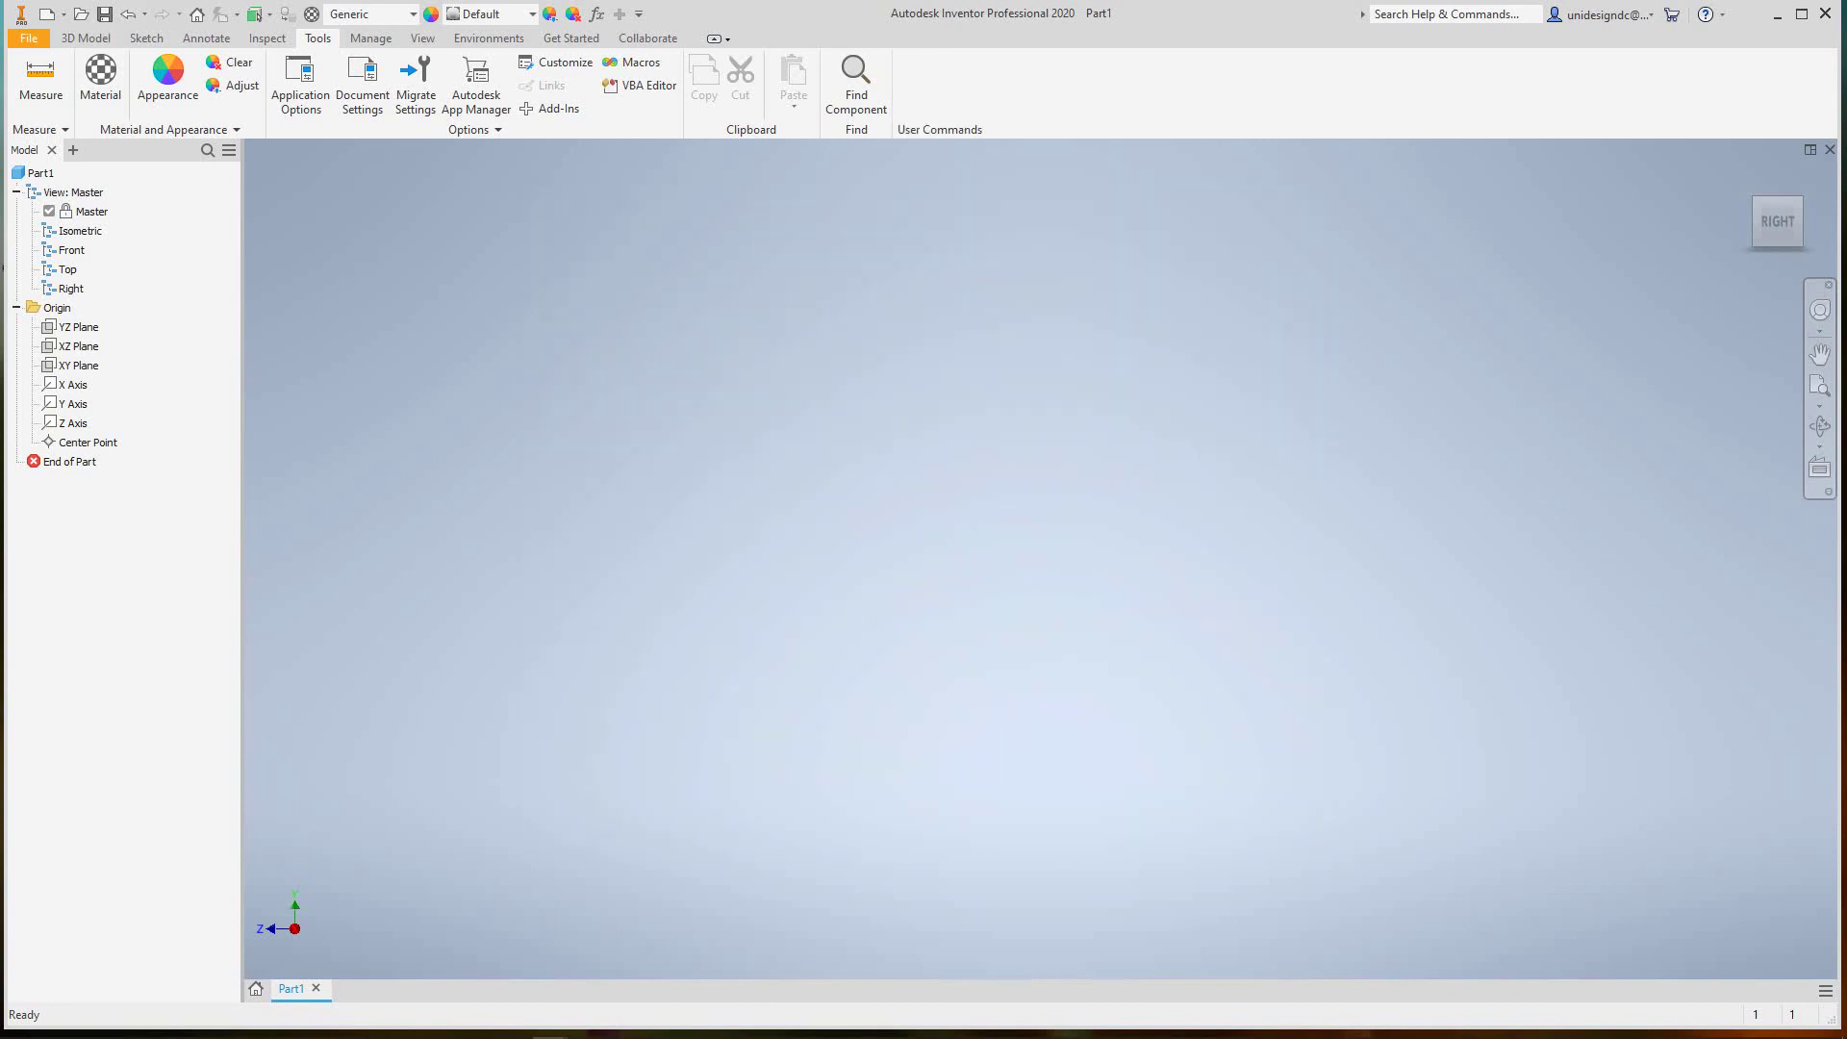